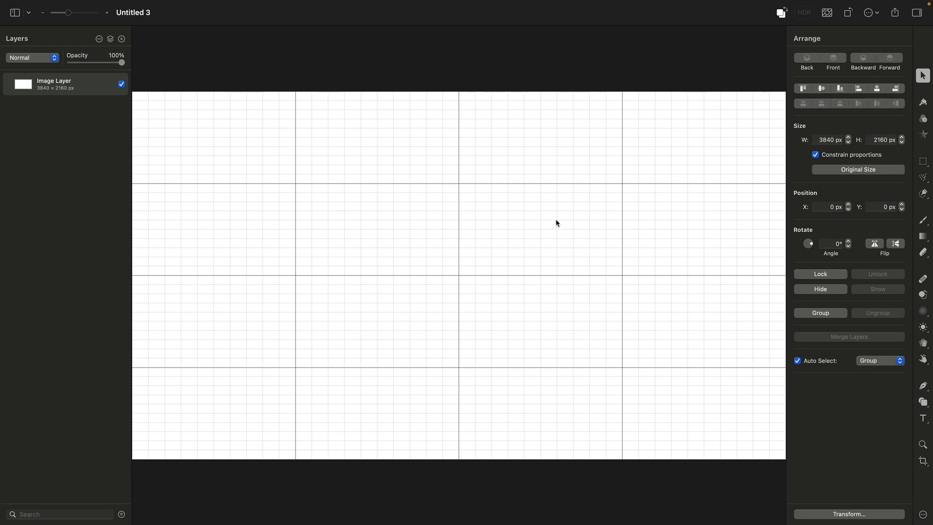
Step: Hide the white background layer and add a large Rockwell Bold LIGHT text layer
click(122, 86)
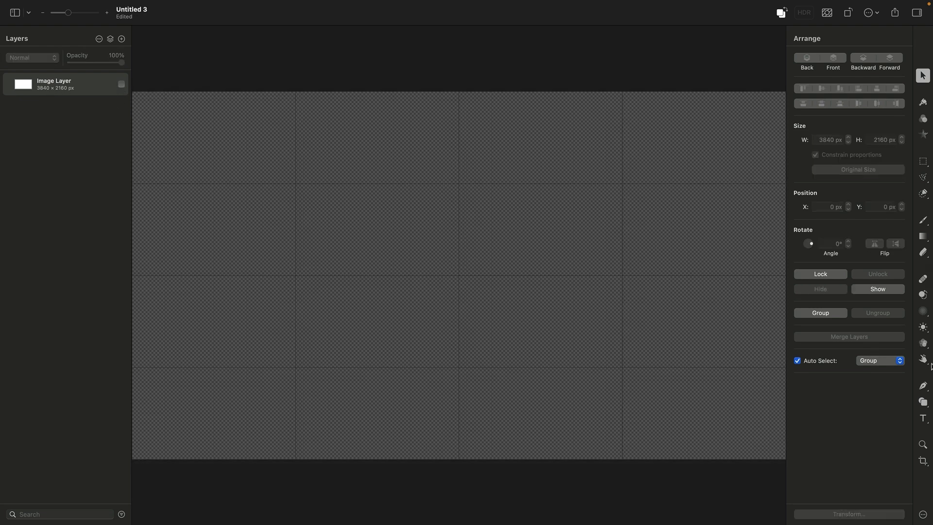
click(924, 418)
click(244, 146)
text(LIGHT)
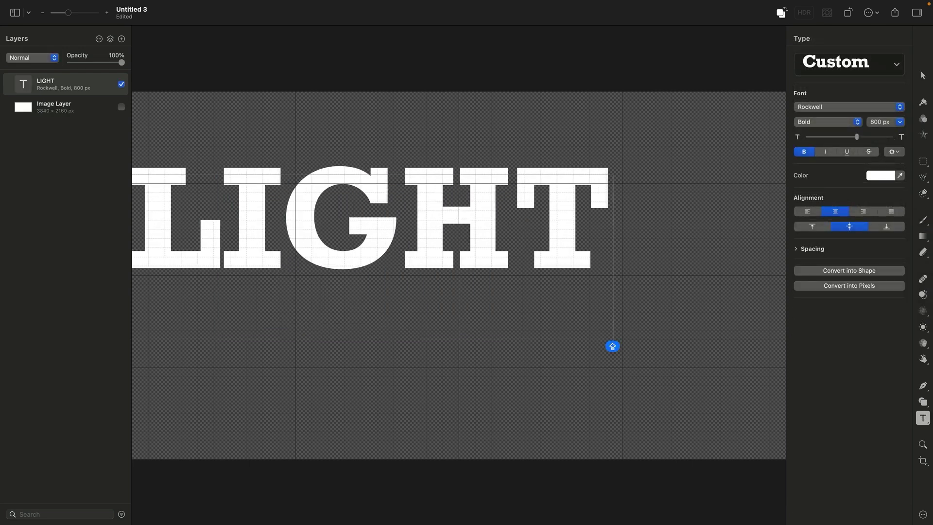
key(Escape)
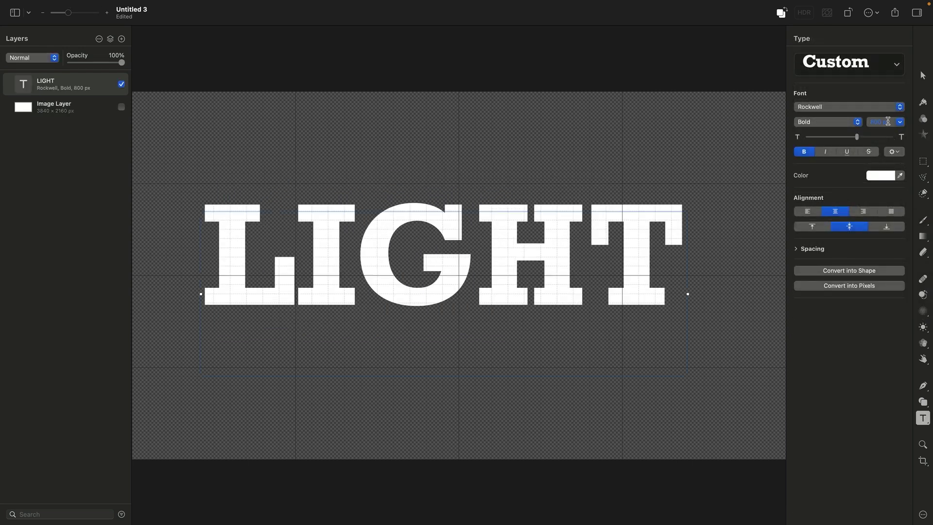
click(888, 122)
drag(636, 236, 643, 235)
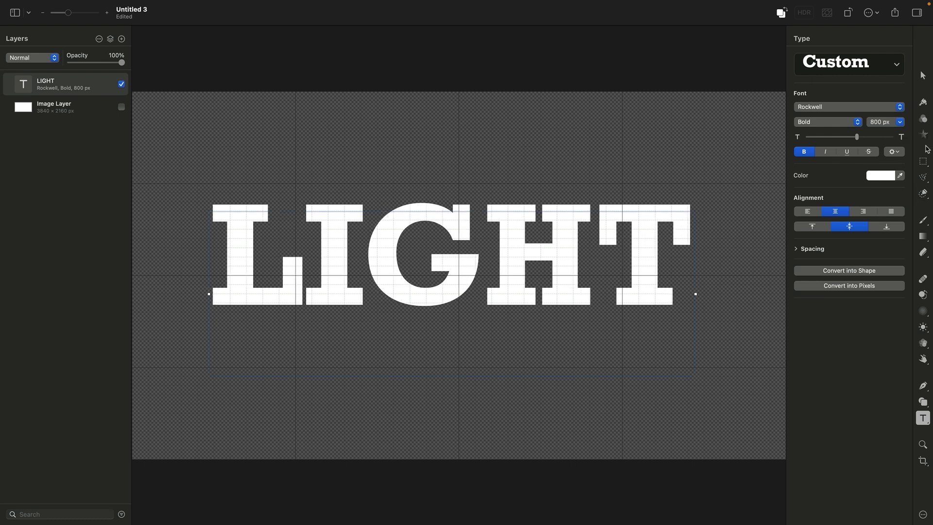
Step: Position the LIGHT layer at X 480 px, Y 810 px in the Arrange panel
key(v)
click(829, 176)
text(480)
key(Return)
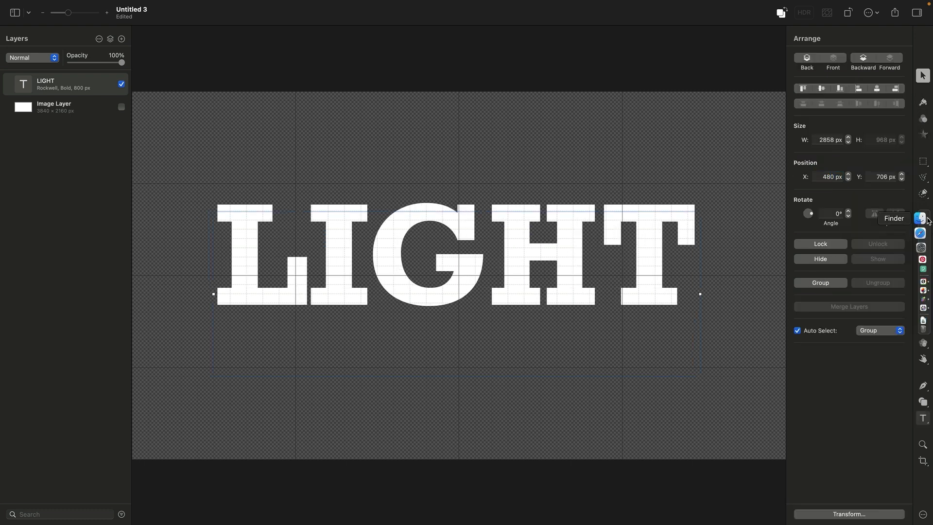
click(882, 177)
text(810)
key(Return)
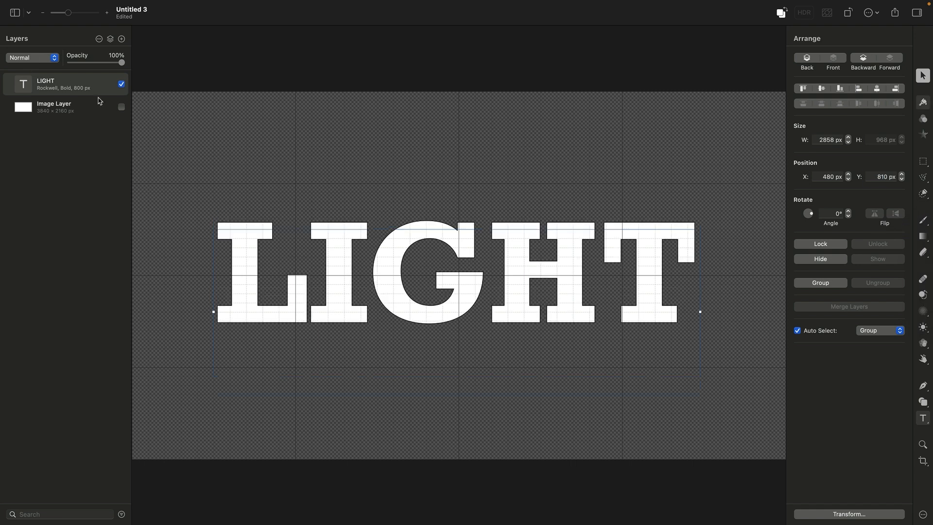
Step: Convert the LIGHT text into a shape and turn off its solid fill
right_click(65, 83)
click(115, 254)
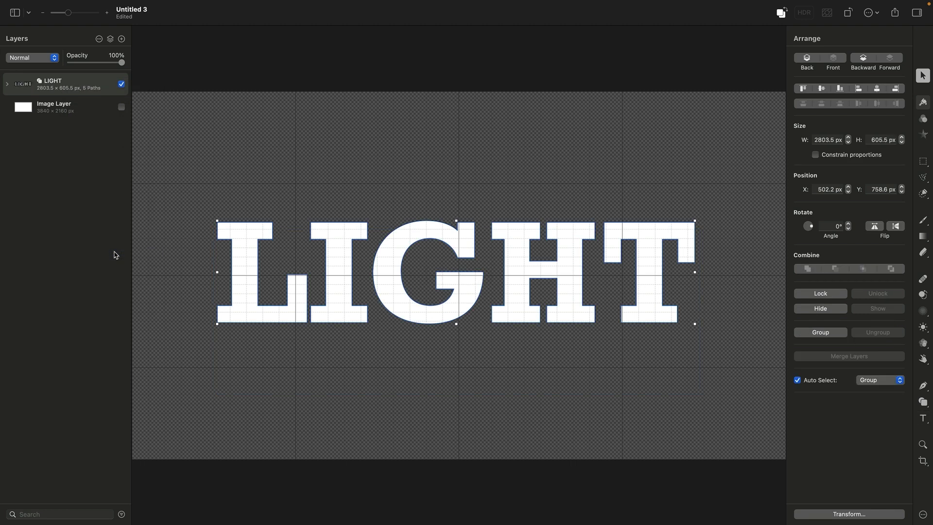
click(923, 102)
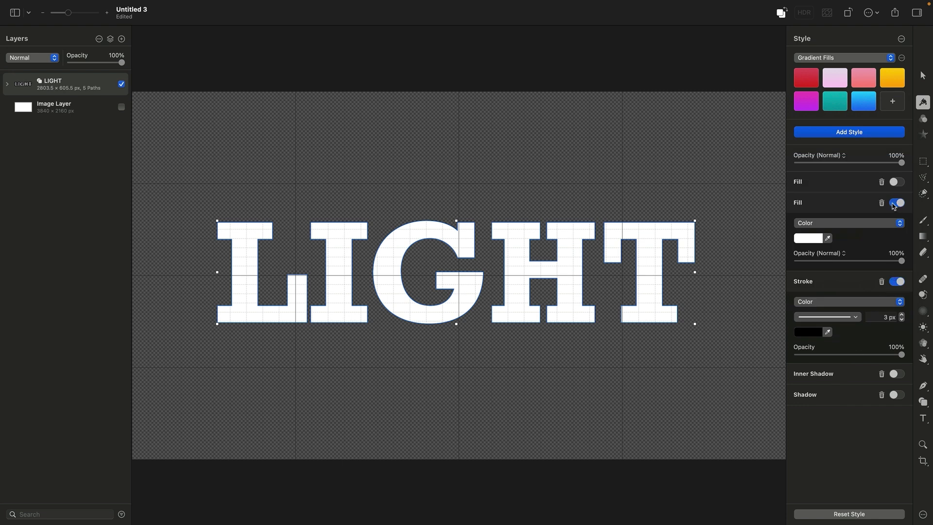
click(894, 205)
Step: Give the LIGHT shape a 25 px white outline stroke
click(879, 258)
text(25)
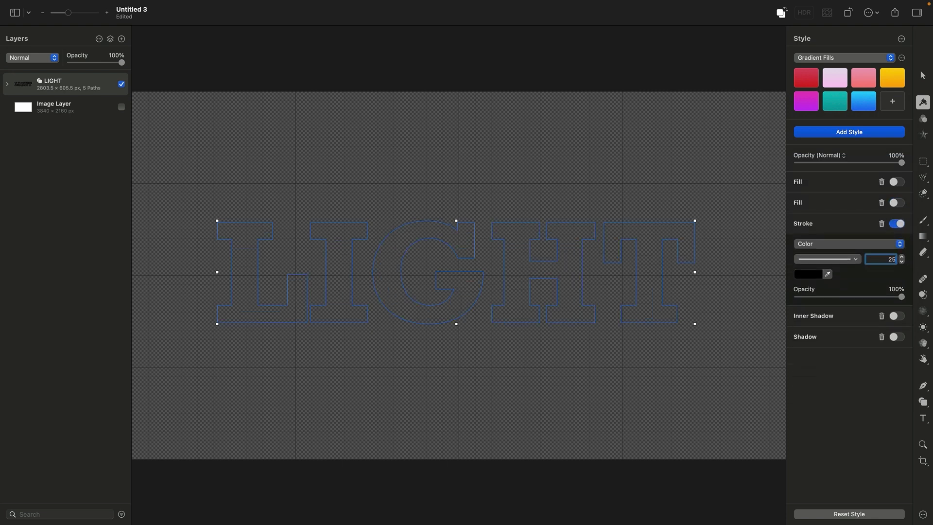
key(Return)
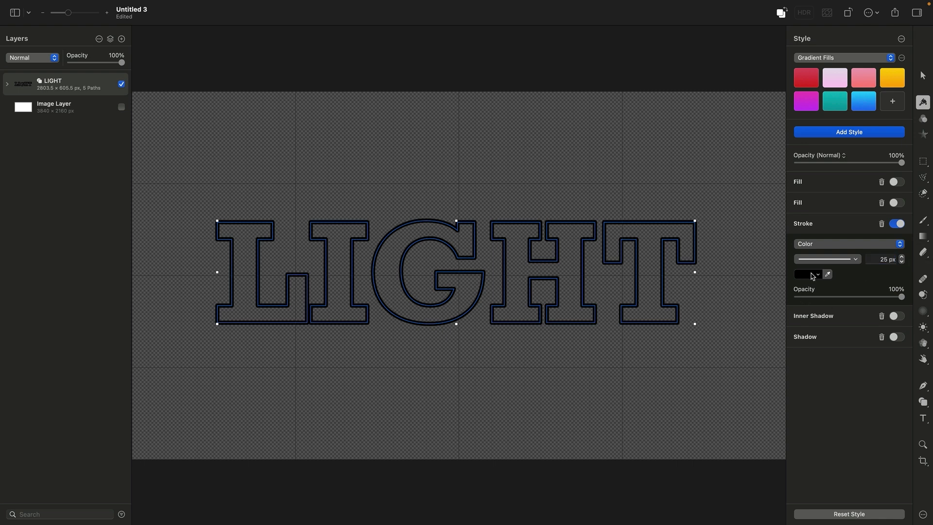
click(812, 275)
click(769, 227)
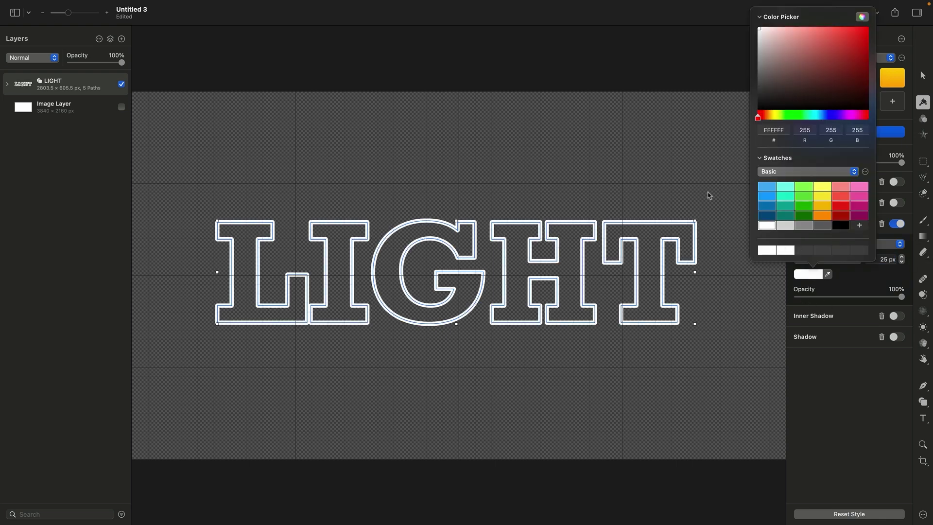
click(525, 29)
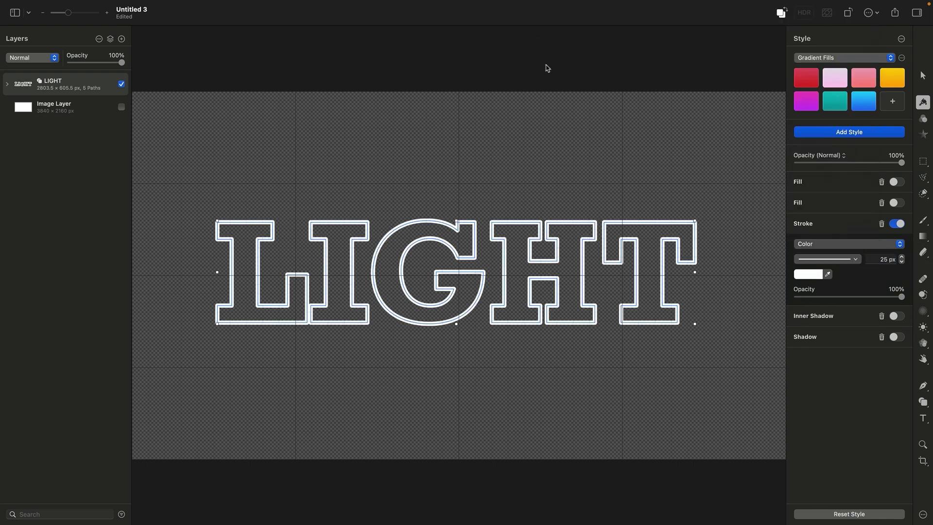
Step: Delete the hidden background image layer
click(62, 108)
right_click(62, 108)
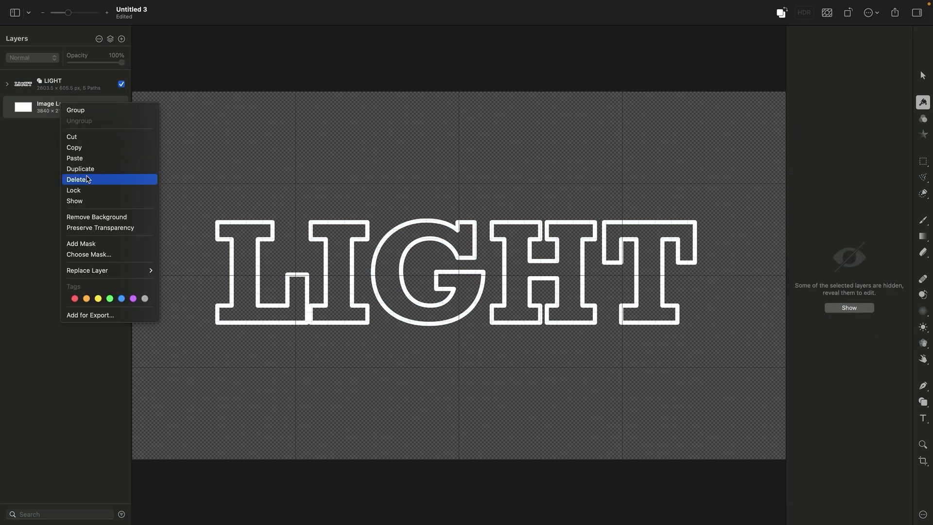
click(76, 180)
mouse_move(73, 2)
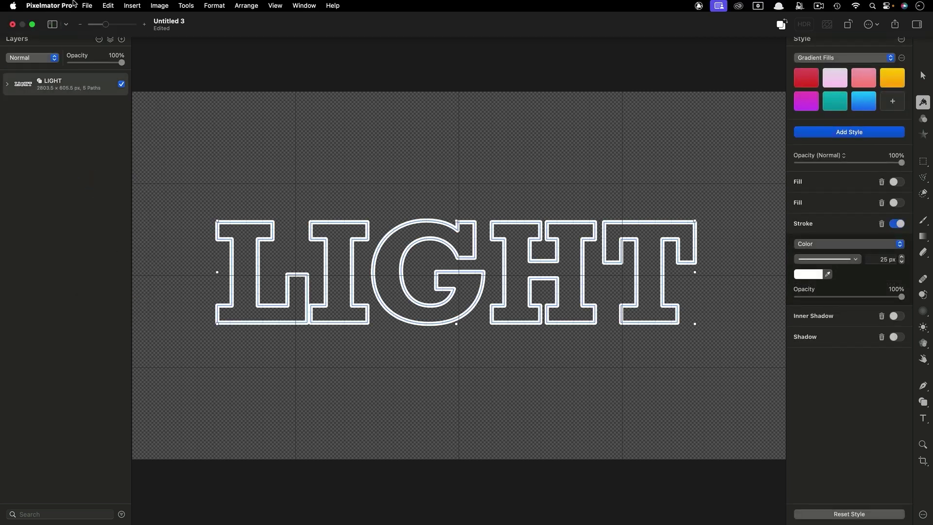
Step: Export the document as a Motion Project named Light Path into the Light Path Rays folder
click(87, 5)
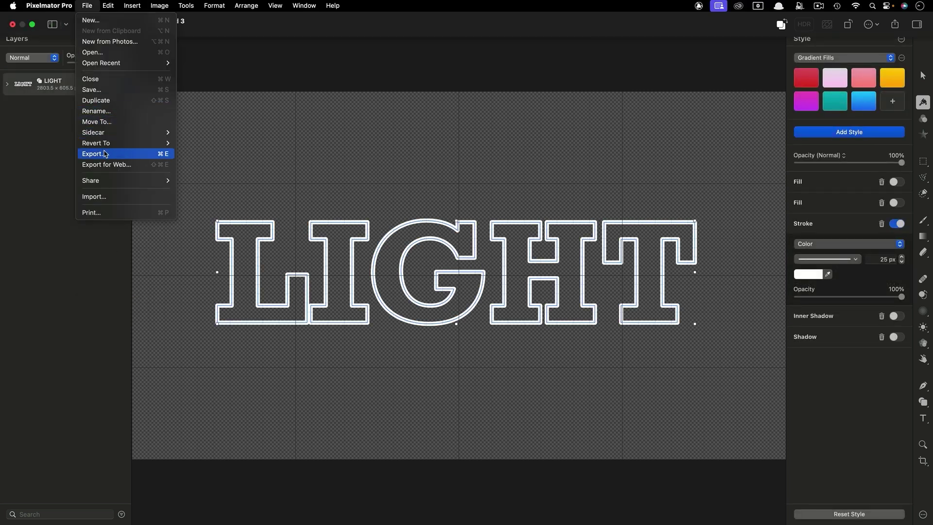
click(95, 154)
click(511, 292)
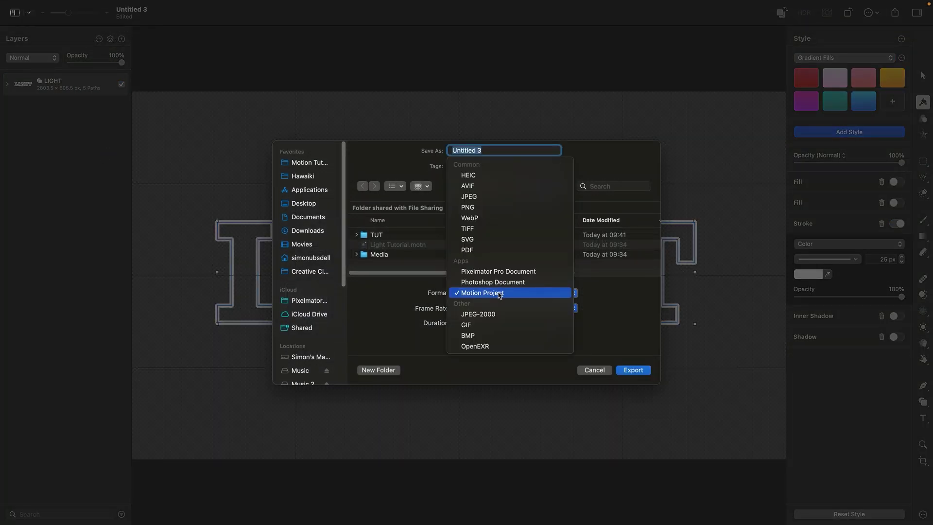
click(500, 293)
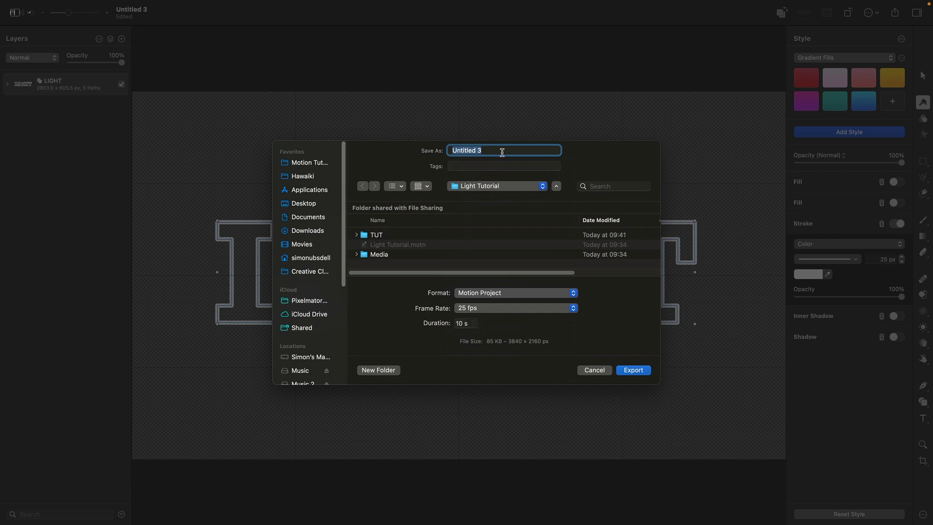
click(496, 187)
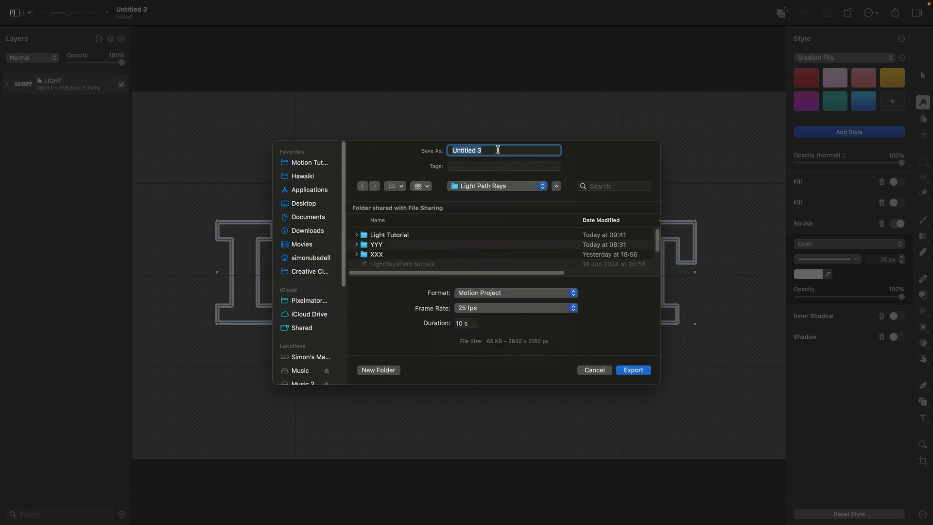
text(Light Path)
key(Return)
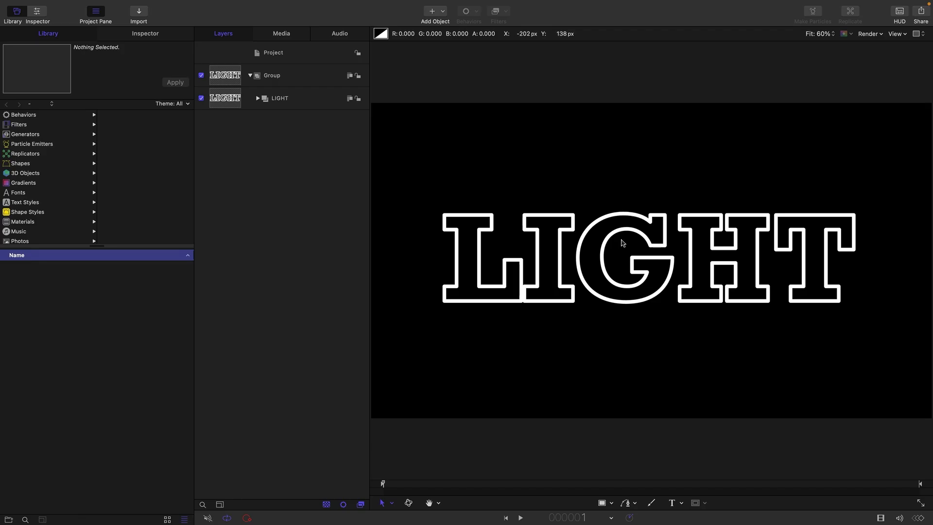
Step: Select the L path inside LIGHT and switch its outline brush type to Airbrush
click(259, 98)
click(229, 118)
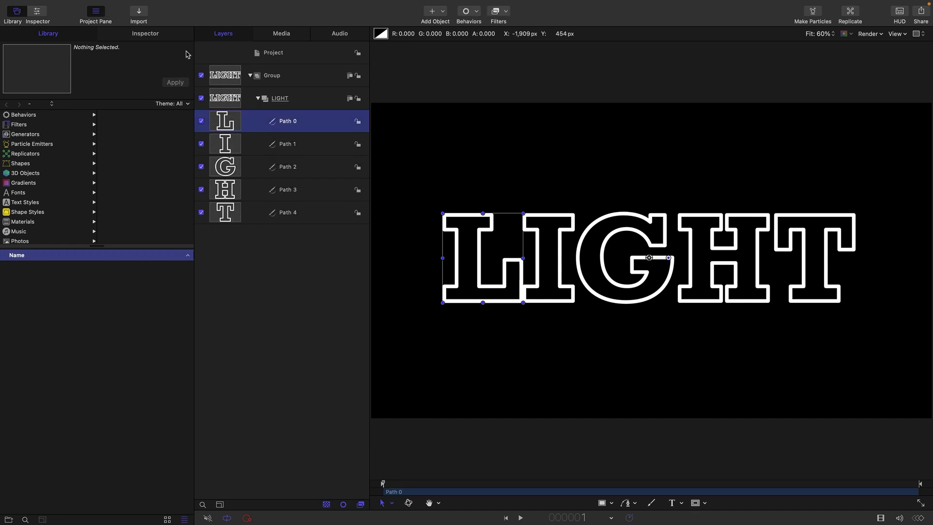
click(153, 37)
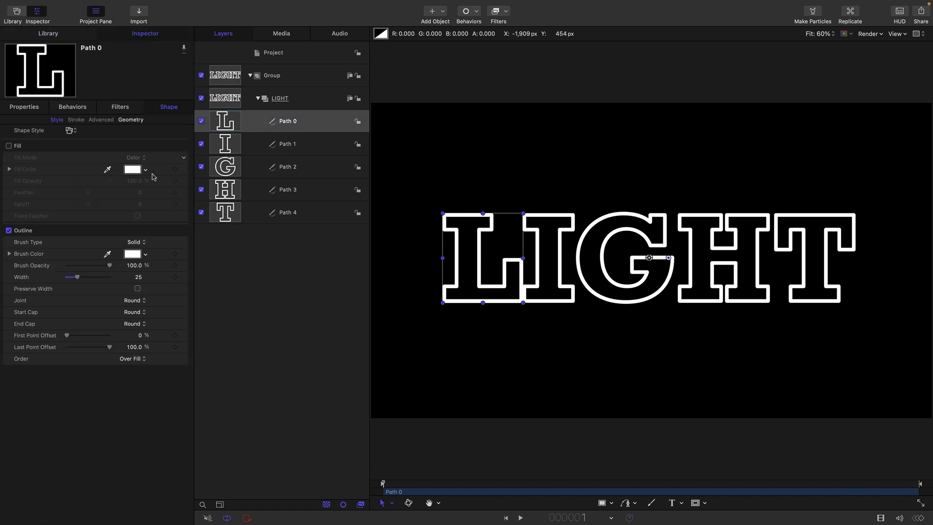
mouse_move(165, 243)
click(134, 242)
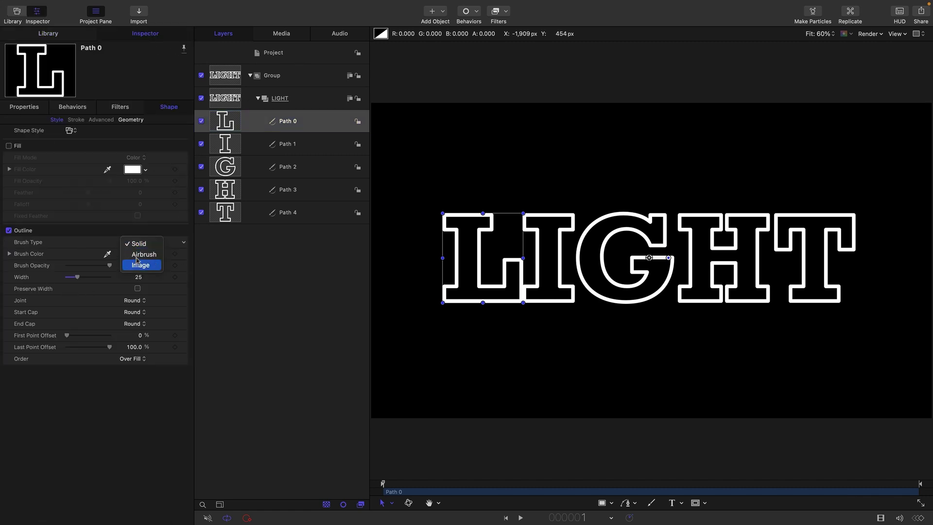
click(143, 254)
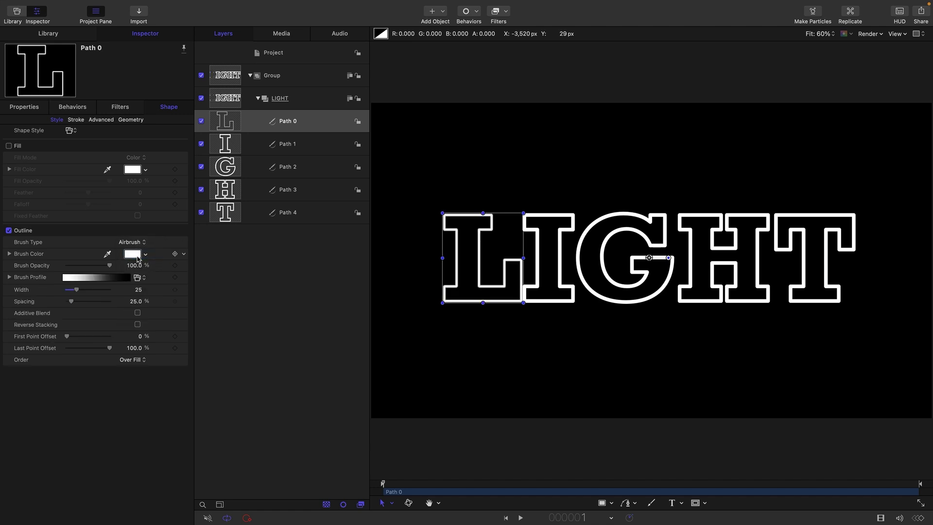
Step: Set the L outline's stroke jitter to 25% for a rough edge
click(76, 120)
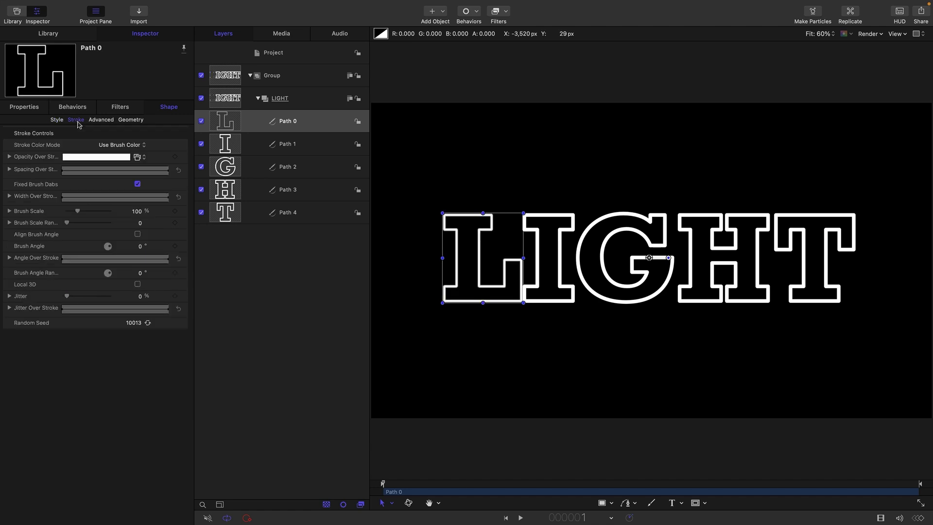
double_click(141, 296)
text(25)
key(Return)
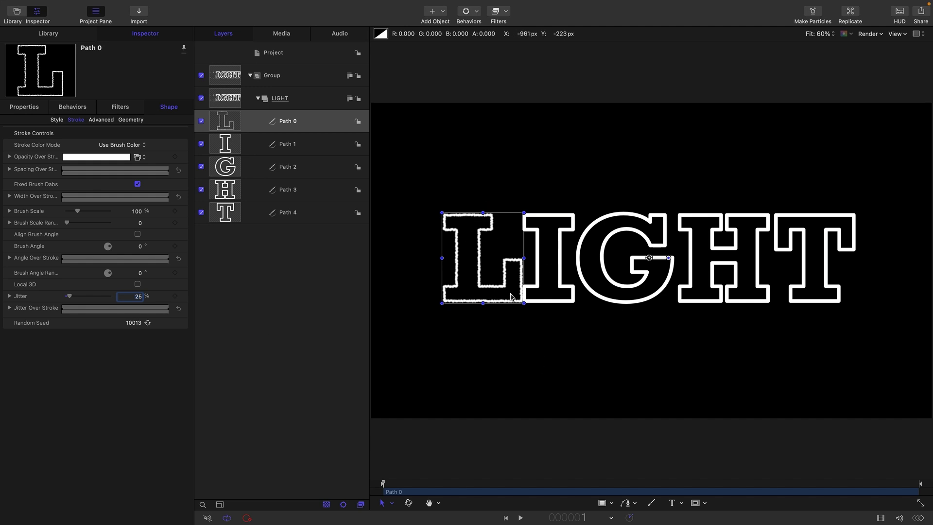
Step: Save the L outline's jittery airbrush look as a LightJitter shape style preset
click(56, 120)
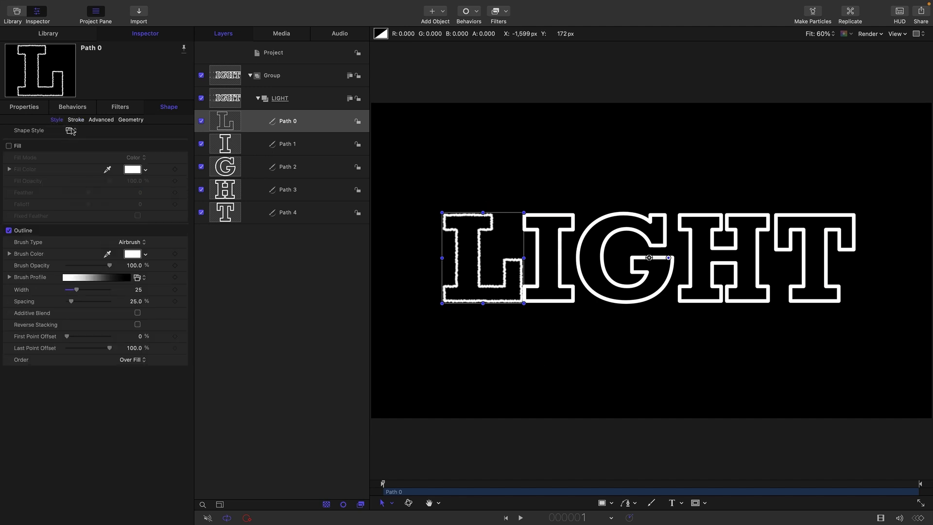
click(71, 131)
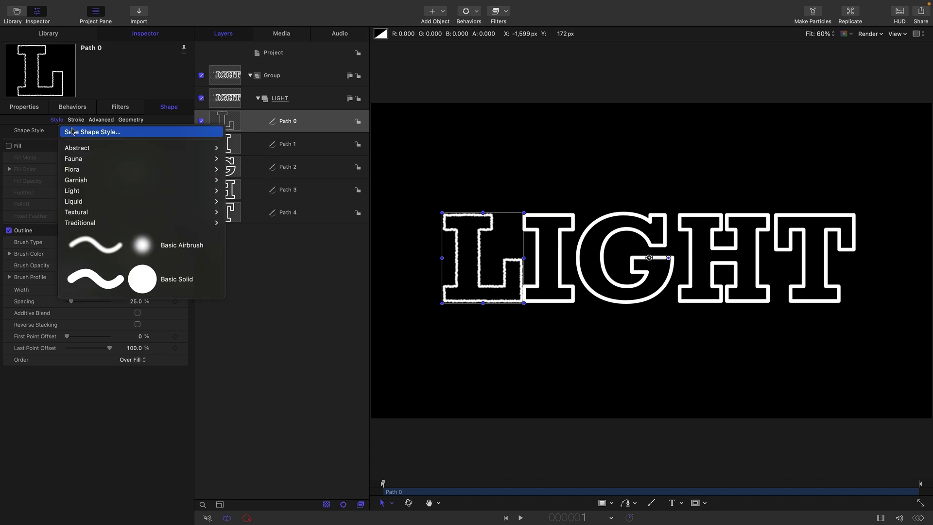
click(91, 132)
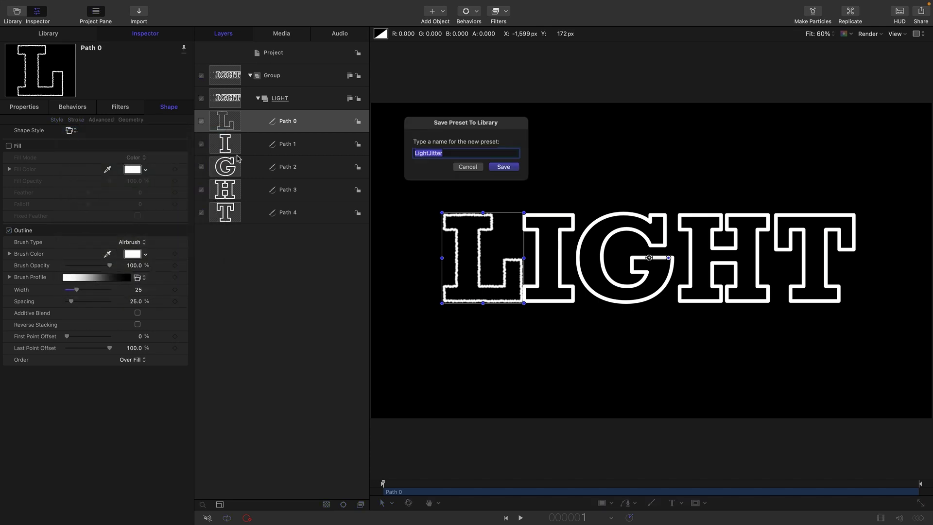
click(508, 169)
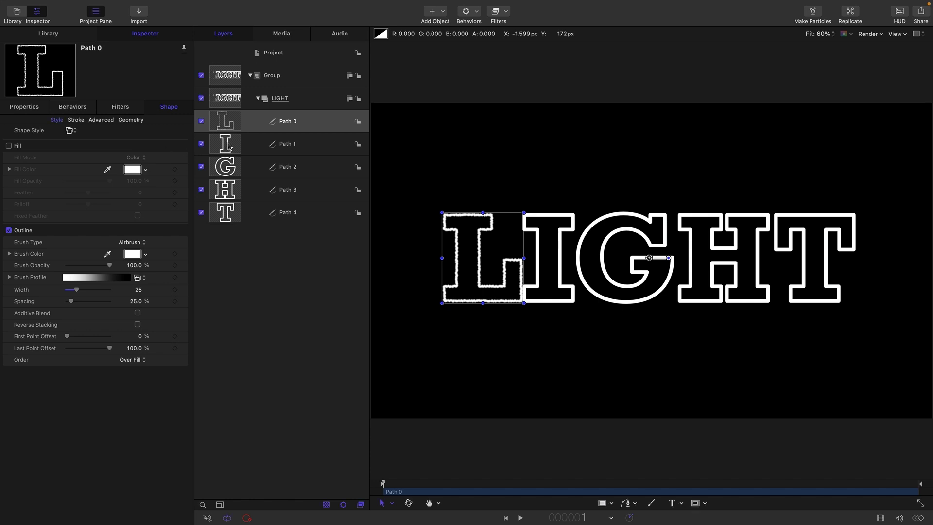
Step: Apply the LightJitter style to the I, G, H and T letter paths
click(229, 145)
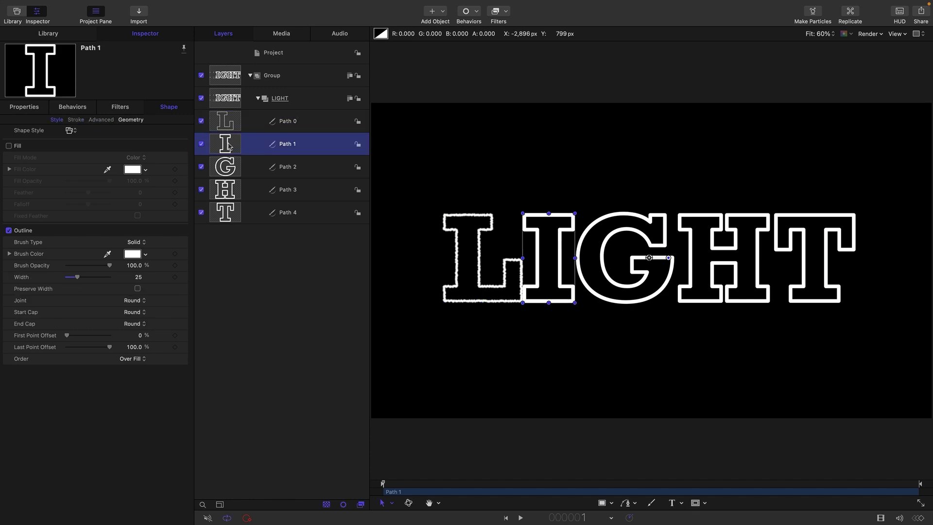
click(70, 133)
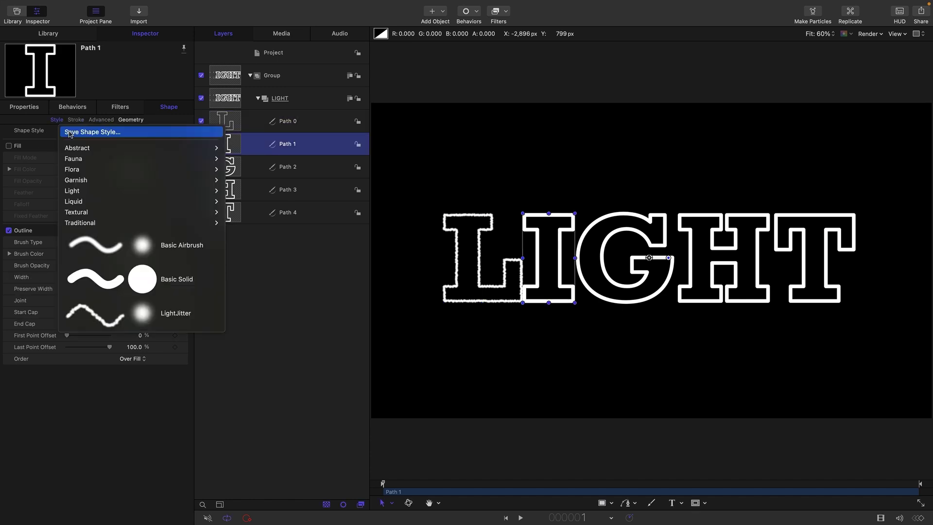
click(147, 313)
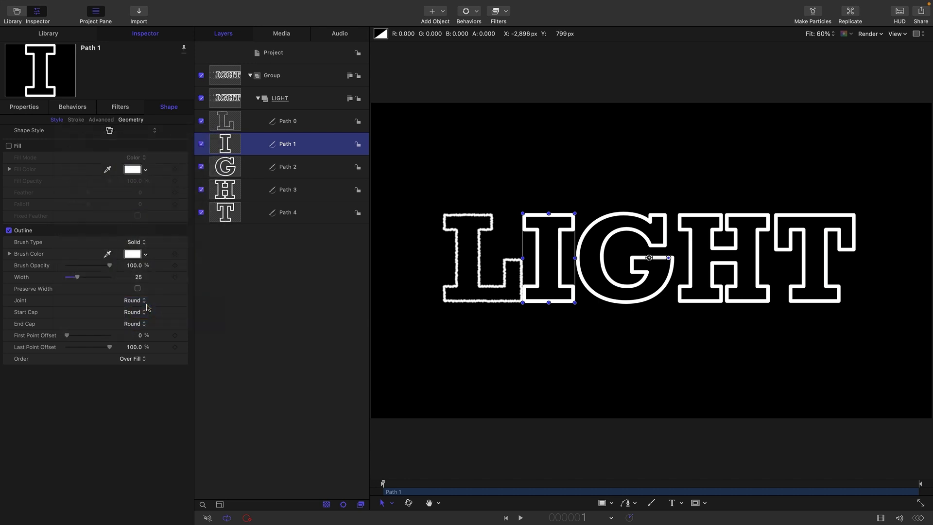
click(226, 168)
click(71, 131)
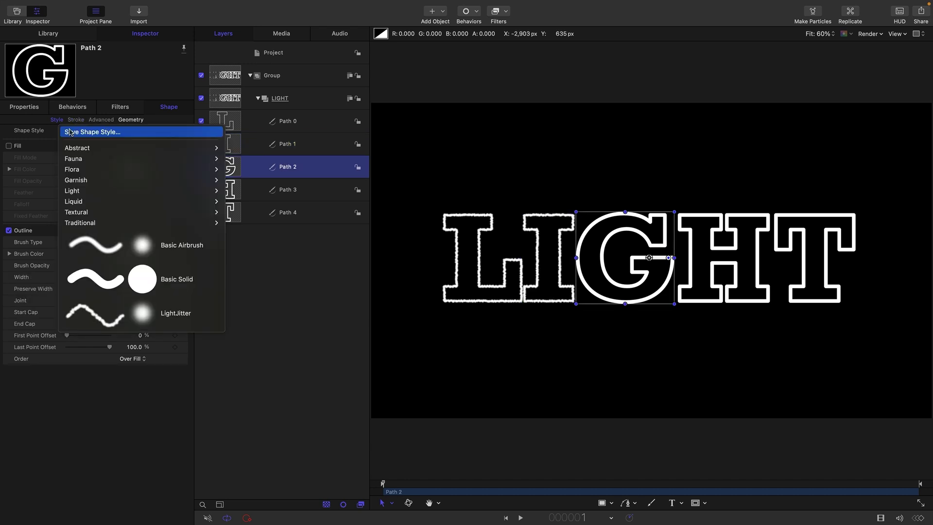
click(127, 320)
click(288, 189)
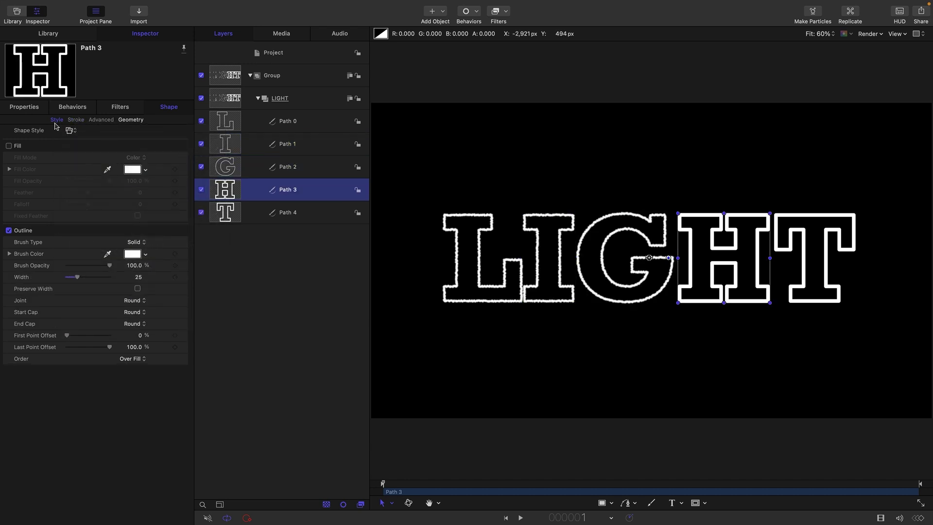
click(69, 131)
click(118, 316)
click(287, 212)
click(71, 131)
click(118, 316)
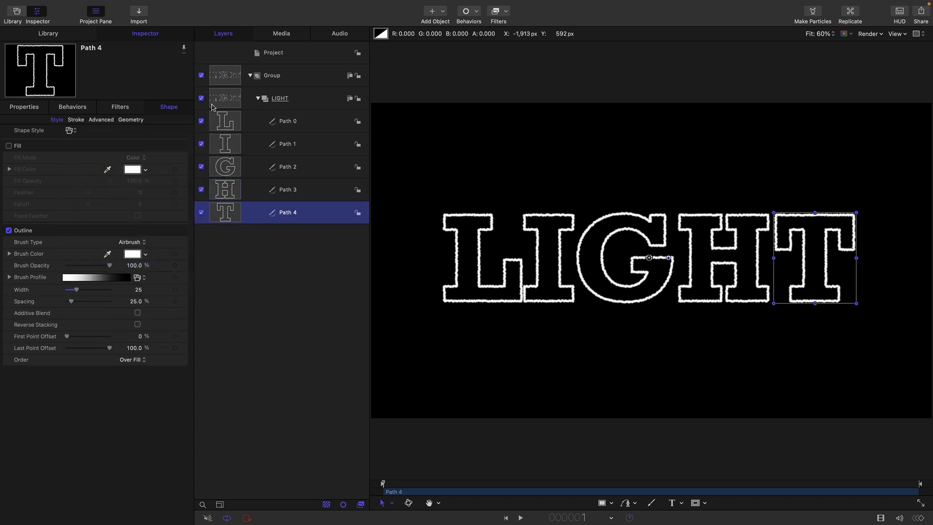
Step: Add a Noise generator from the Library below the letters in its own group
click(48, 33)
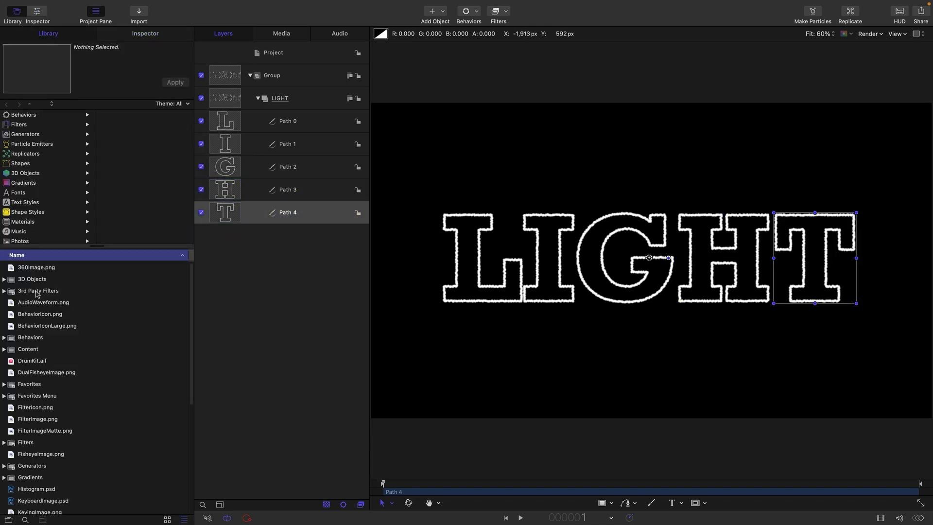
click(26, 135)
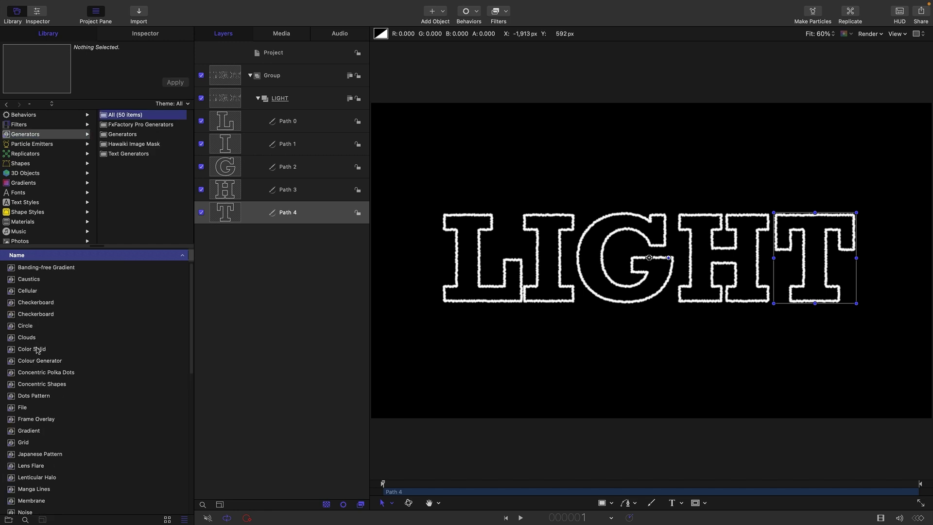
scroll(36, 441, down, 3)
drag(12, 484, 219, 220)
click(145, 33)
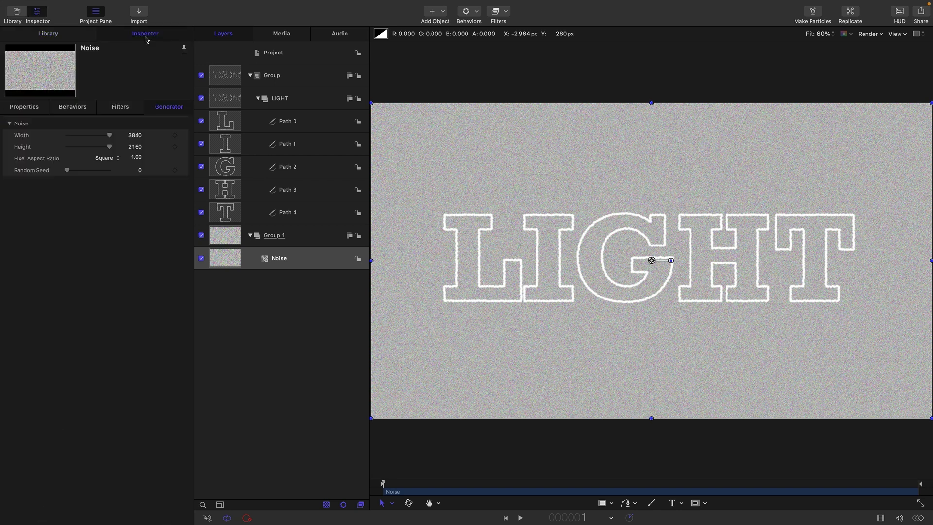
click(24, 106)
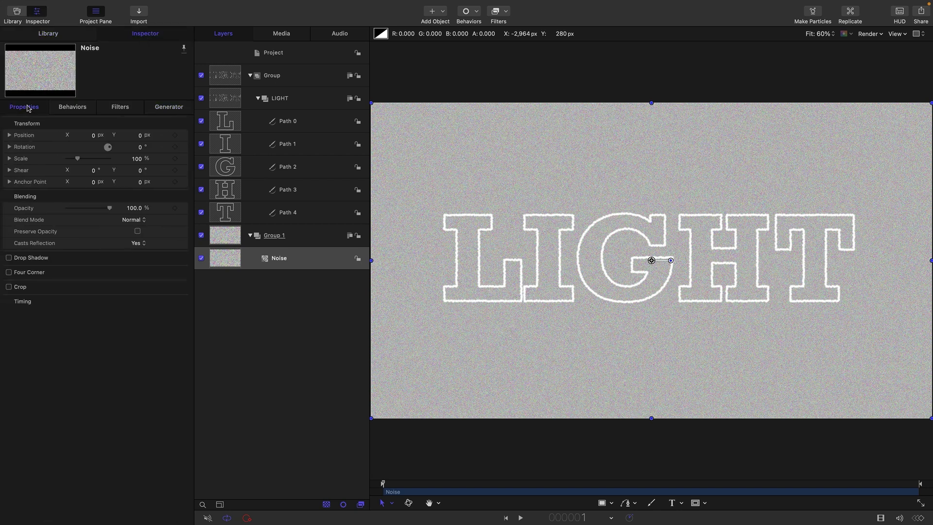
Step: Rotate the Noise layer -90° on X and scale it to 500% as a floor
click(10, 147)
click(141, 159)
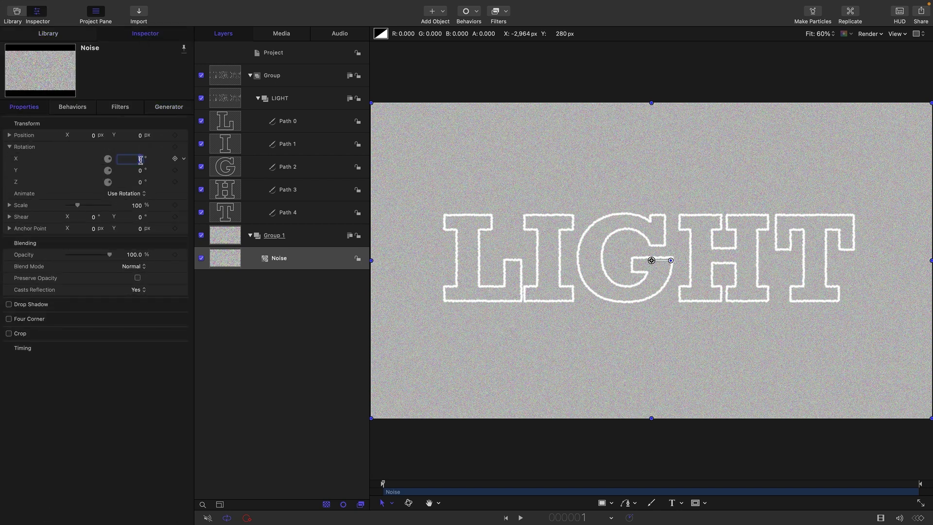
text(-90)
key(Return)
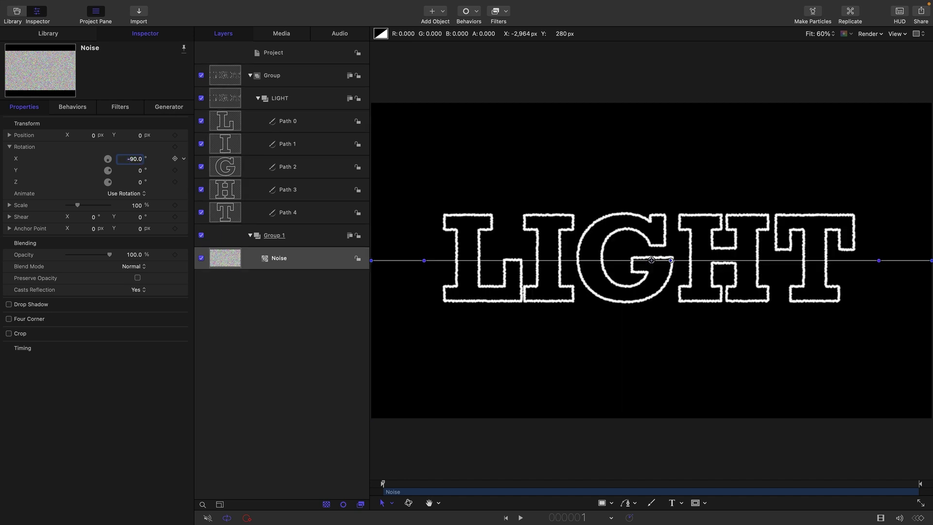
click(134, 205)
text(5)
key(Return)
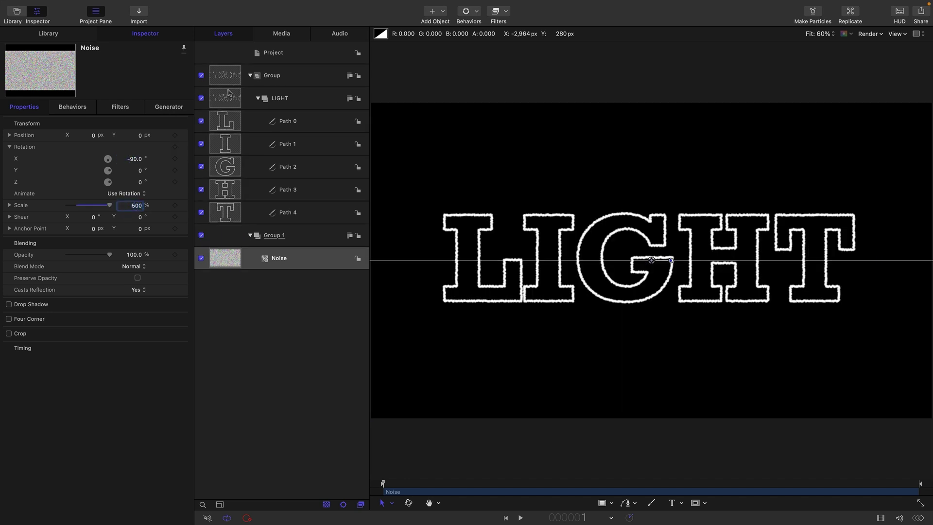
click(227, 81)
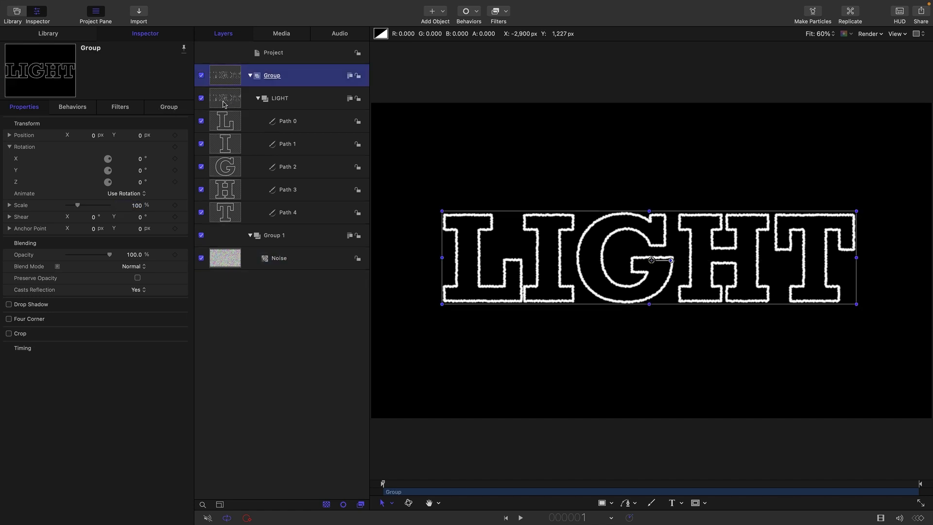
Step: Lay the LIGHT group flat at X rotation -90° and add a camera, switching the groups to 3D
click(141, 160)
text(-90)
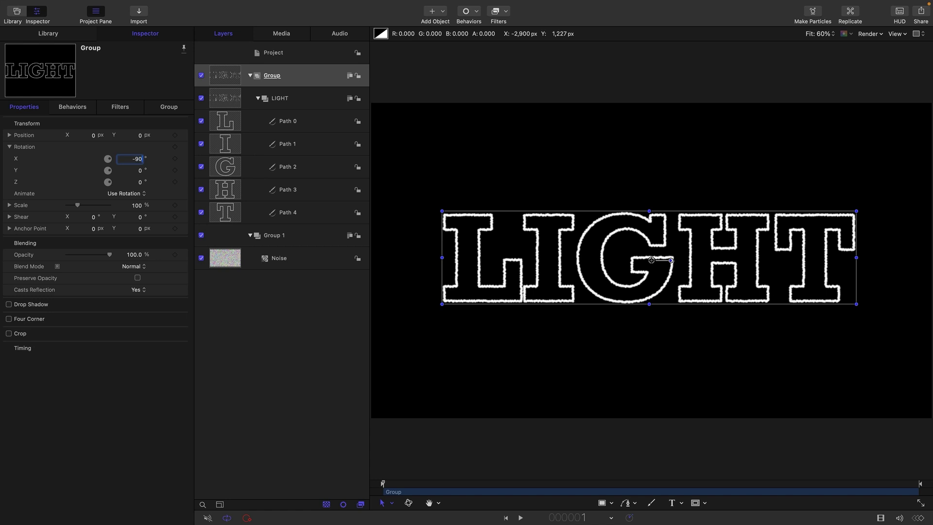
key(Return)
click(438, 11)
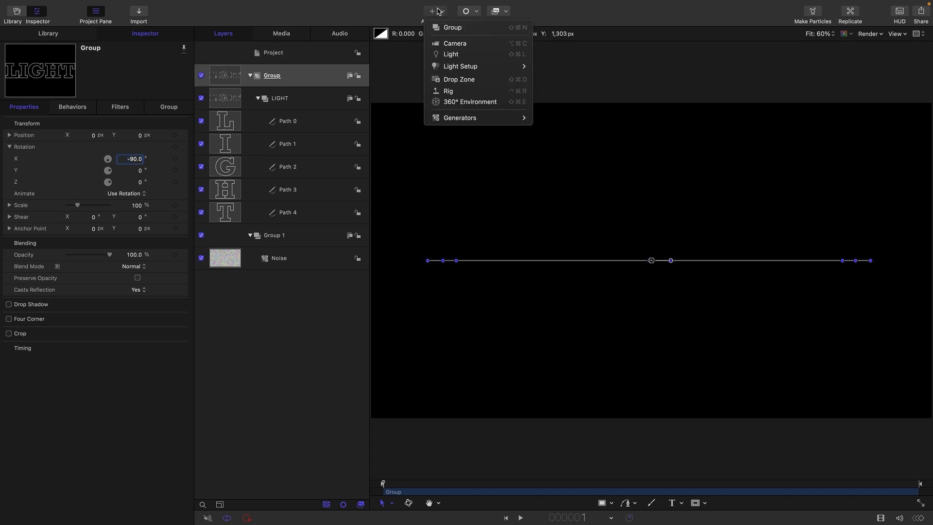
click(455, 43)
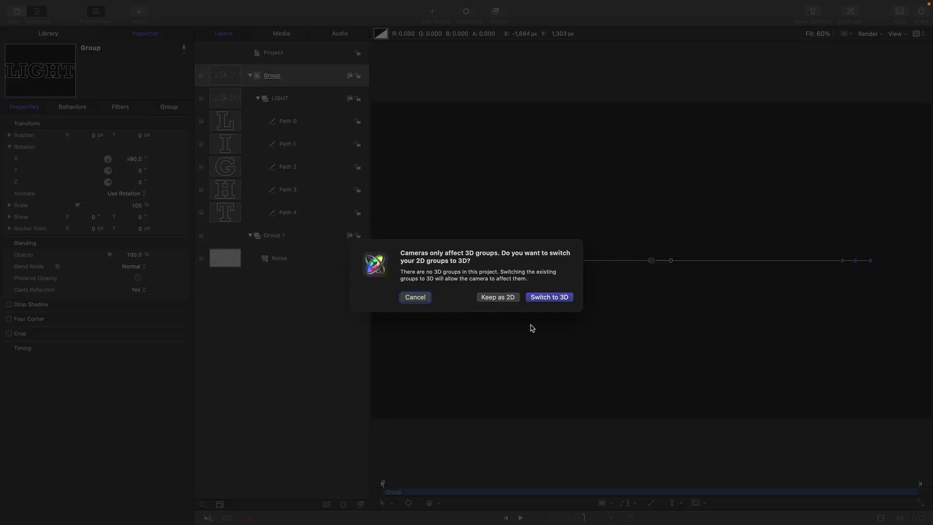
click(550, 297)
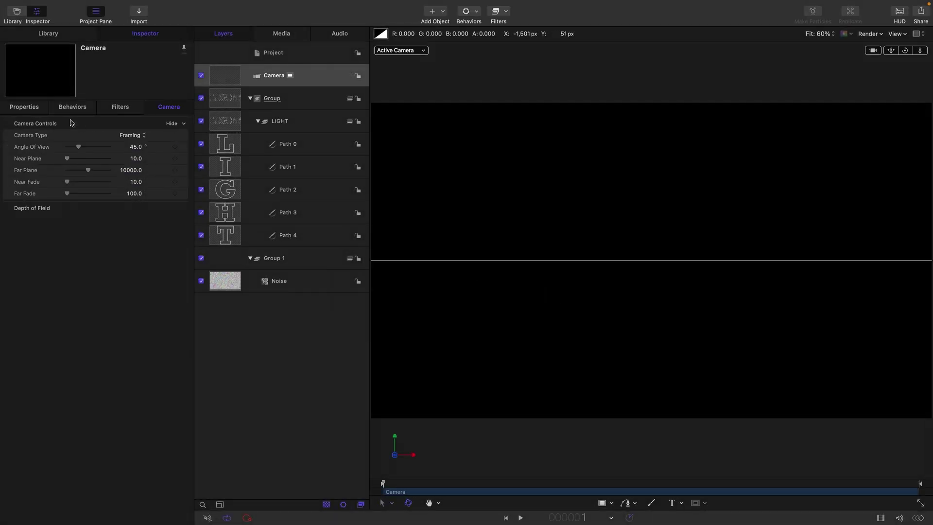
Step: Tilt the camera's X rotation to -30°
click(22, 107)
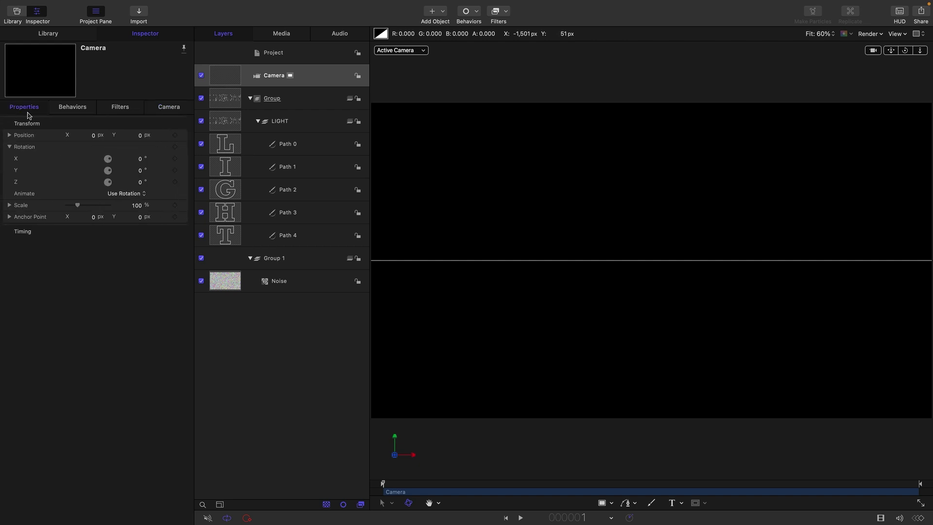
click(141, 160)
text(-30)
key(Return)
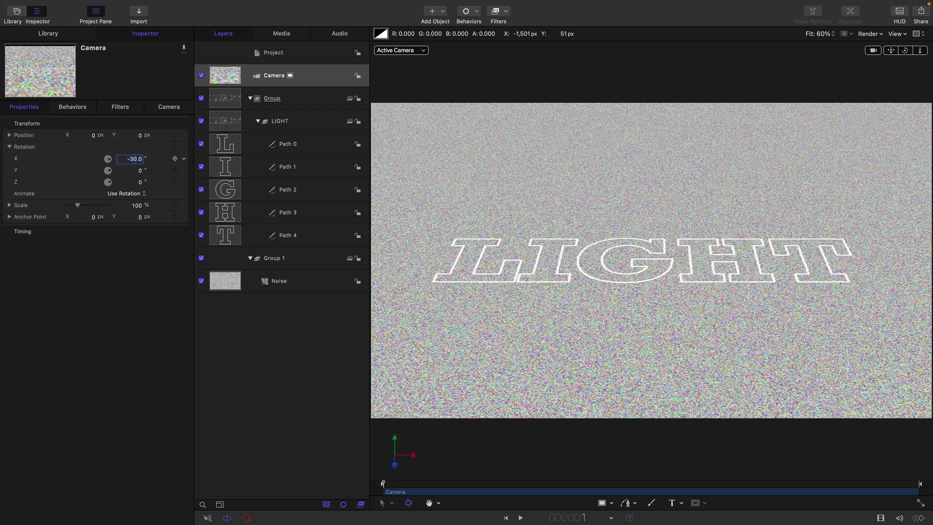
Step: Add a Hue/Saturation filter to Noise with Saturation -1 and Value 0.31 for a dark grey floor
click(280, 280)
click(507, 31)
mouse_move(501, 78)
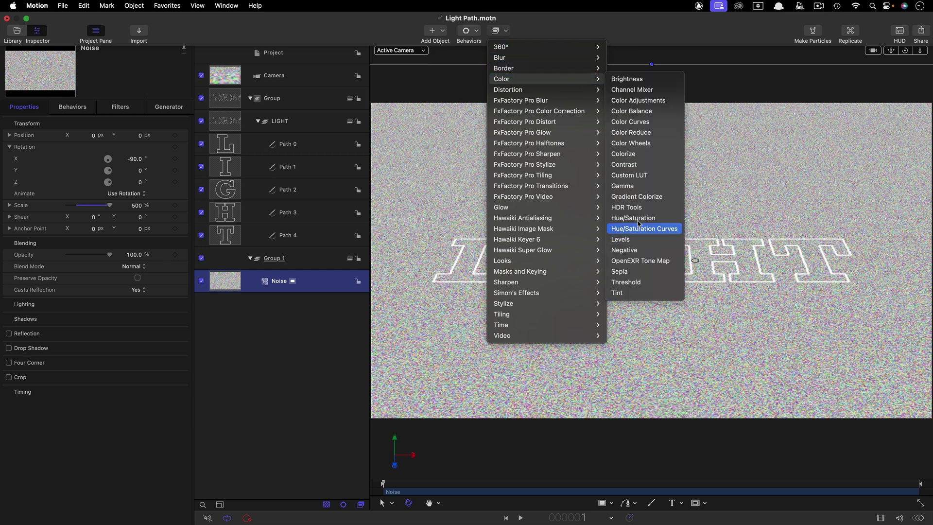
click(639, 217)
drag(88, 147, 2, 146)
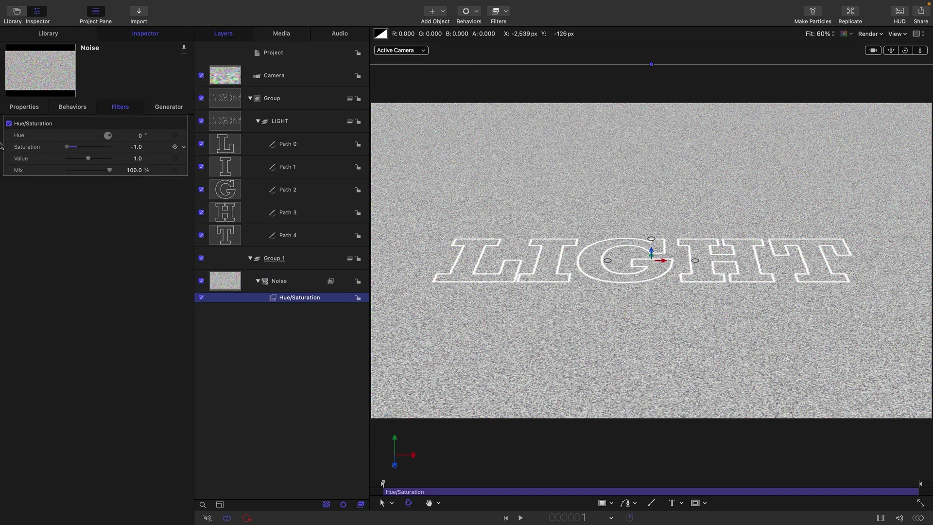
mouse_move(95, 159)
drag(89, 159, 76, 168)
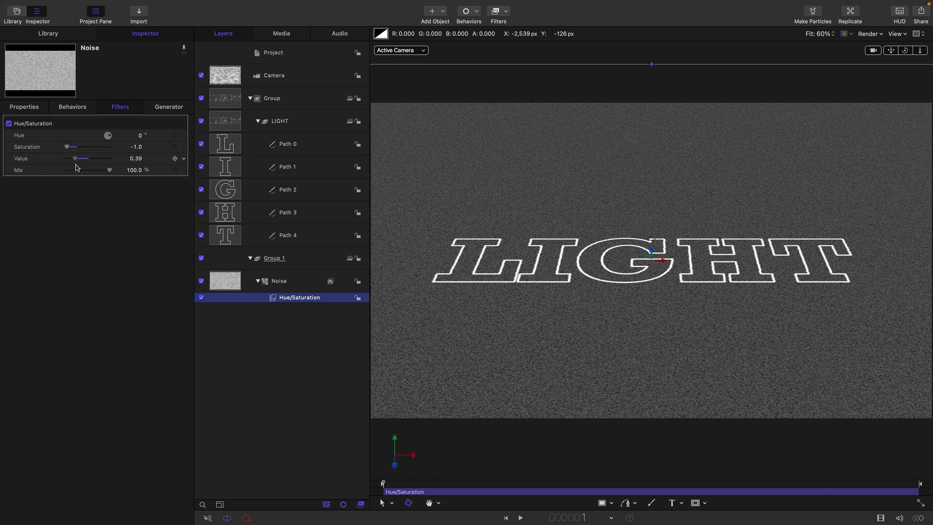
drag(74, 168, 73, 167)
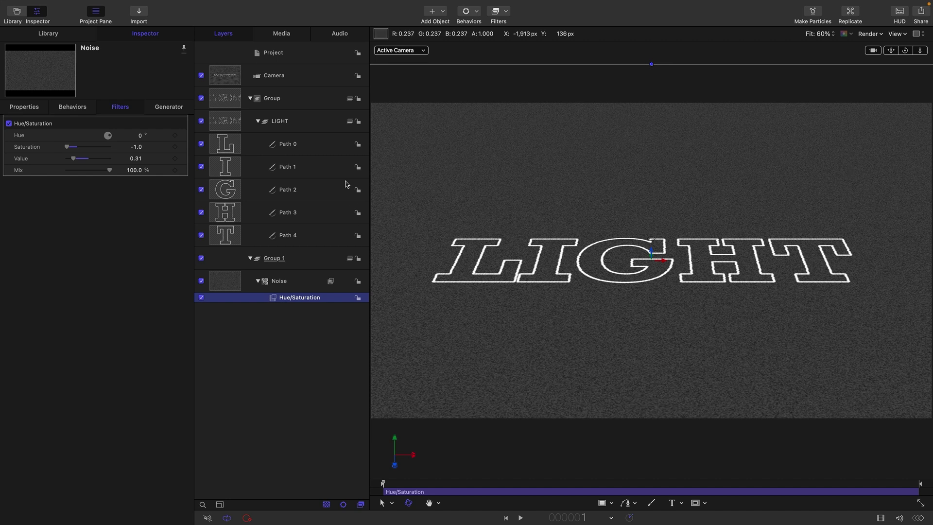
Step: Add a Write On behavior to all five letter paths and scrub to preview
click(218, 141)
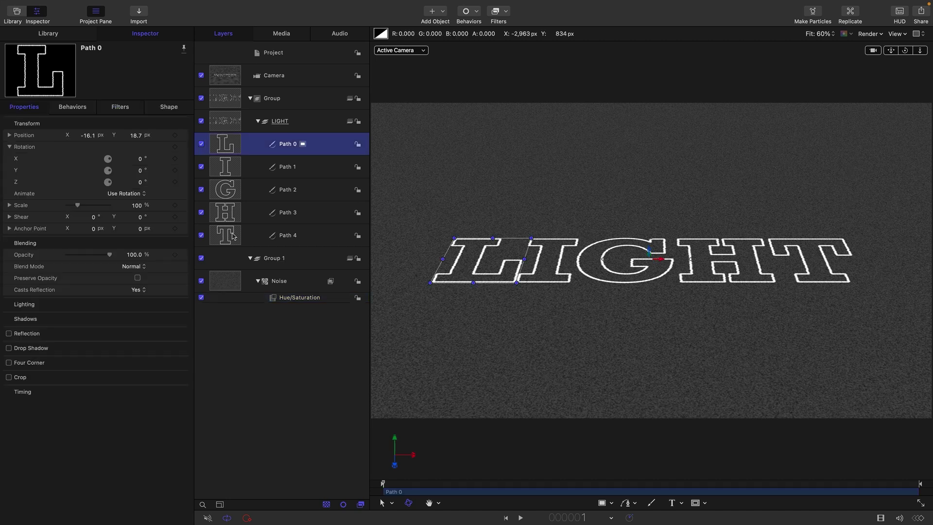
shift+click(233, 237)
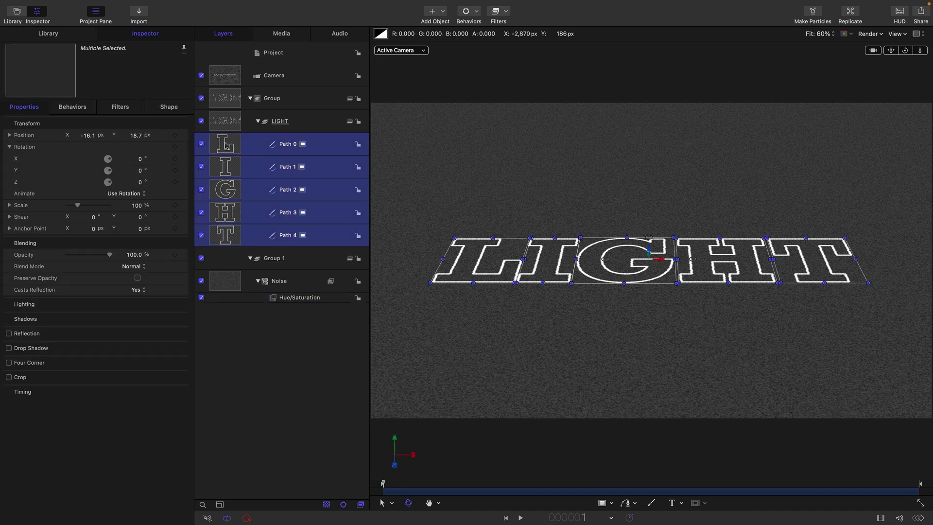
click(475, 11)
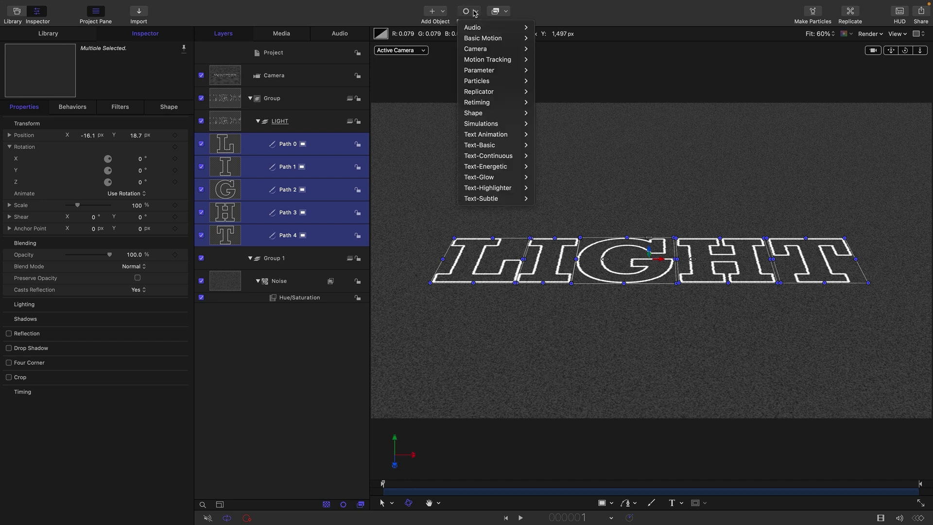
mouse_move(474, 113)
click(553, 198)
drag(620, 494, 768, 487)
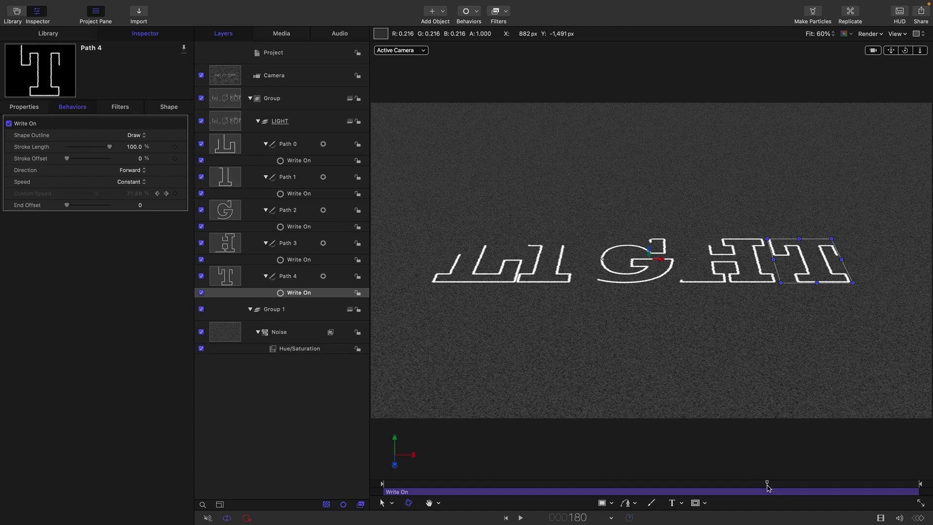
Step: Select all five Write On behaviors and Mark Out so they end at frame 180
super+click(300, 260)
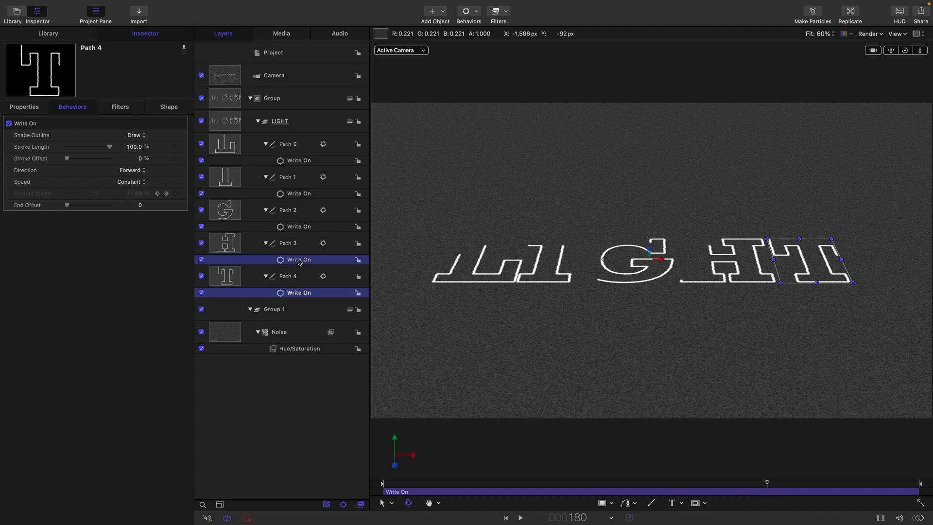
super+click(302, 227)
super+click(299, 193)
super+click(299, 160)
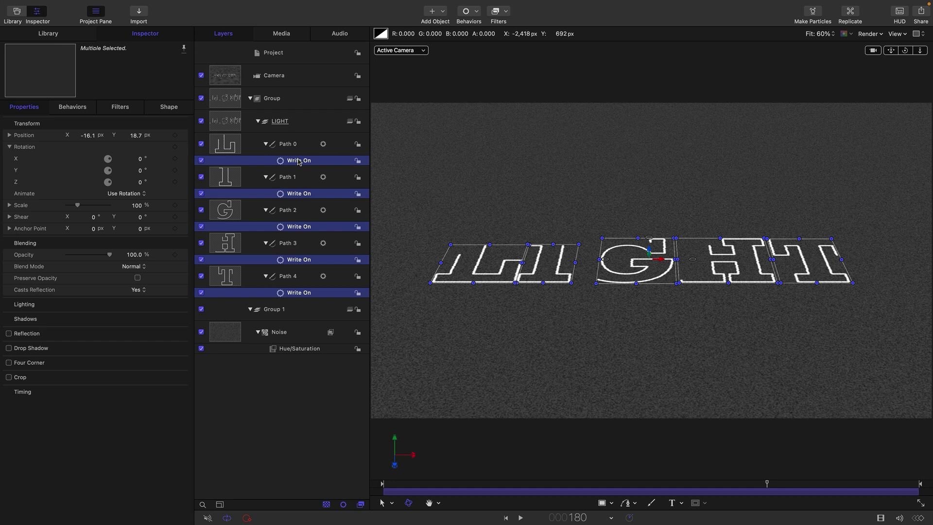
click(107, 5)
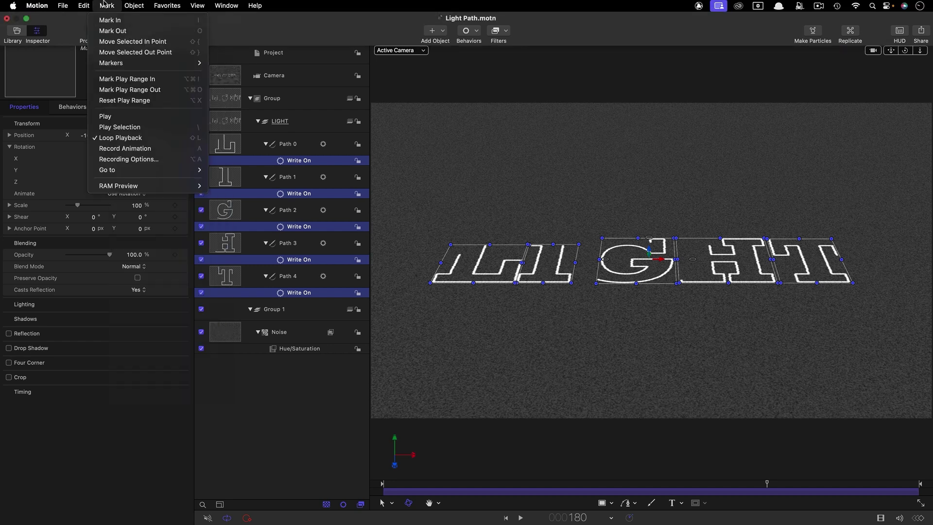
click(113, 31)
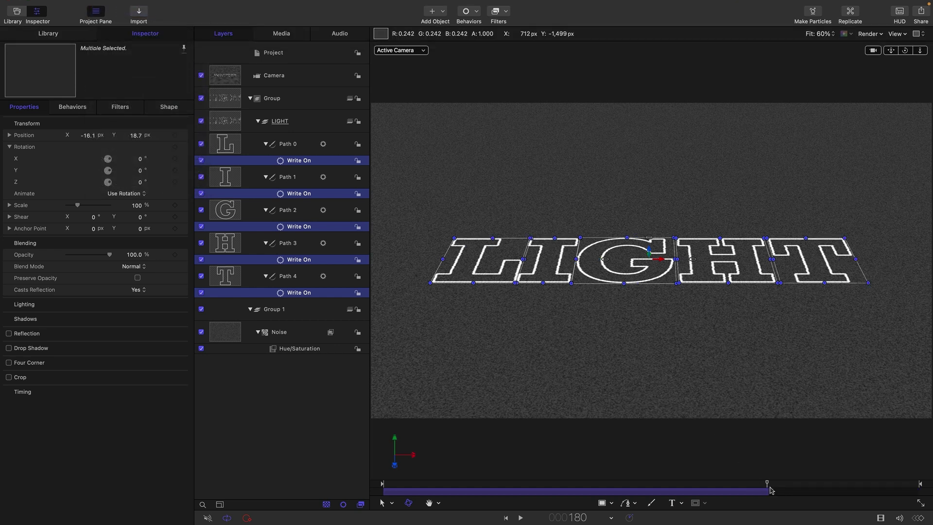
Step: Play the sequence to check the write-on timing, then stop
click(770, 489)
key(space)
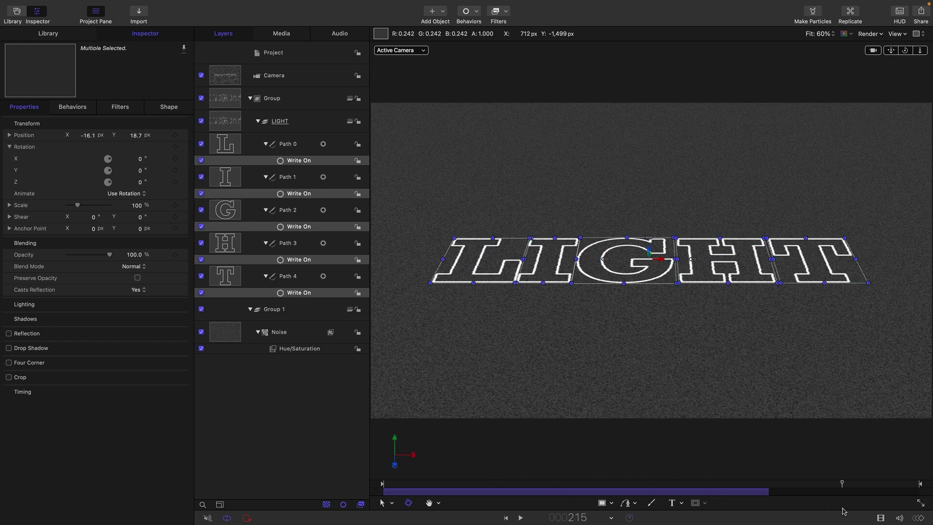
key(ctrl+z)
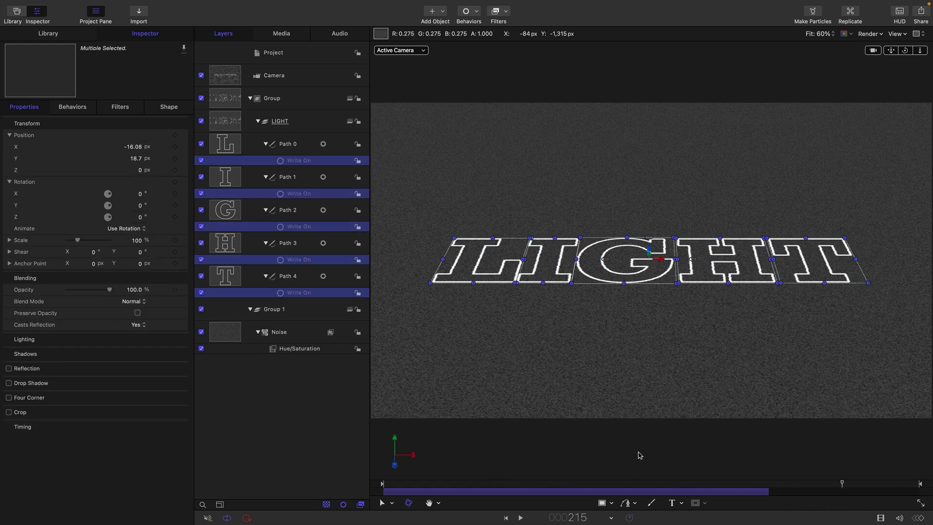
Step: Add a Light to the scene with a Motion Path behavior
mouse_move(442, 3)
click(444, 31)
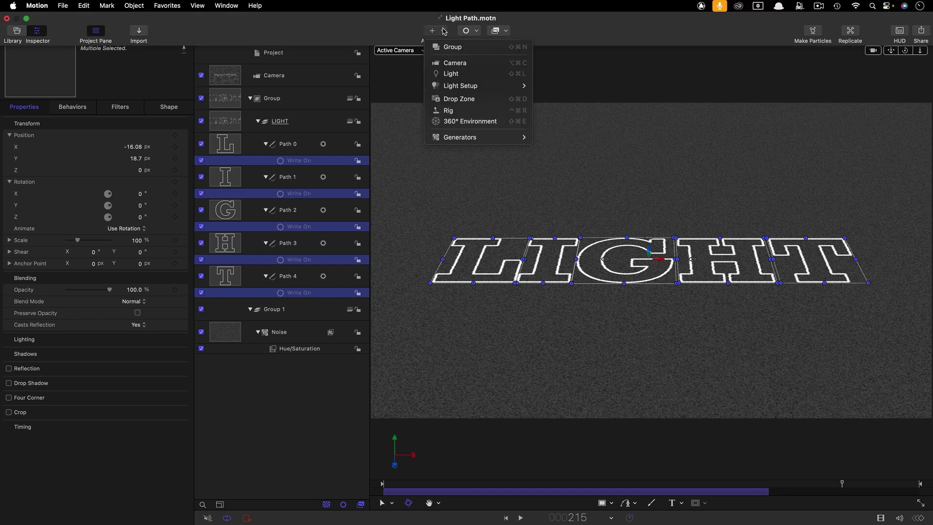
click(452, 76)
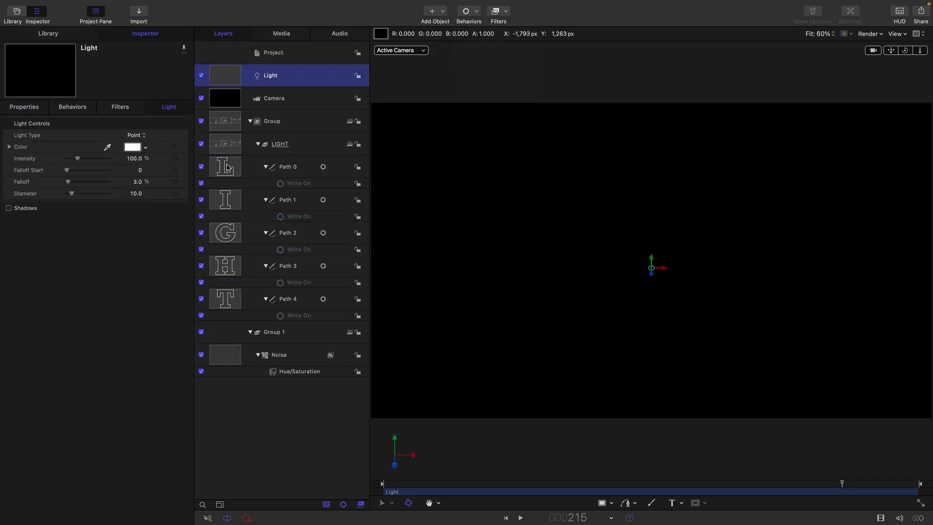
click(478, 12)
mouse_move(483, 38)
click(557, 70)
Step: Set the Path Shape to Geometry using the L's Path 0 as the shape source
click(130, 135)
click(123, 190)
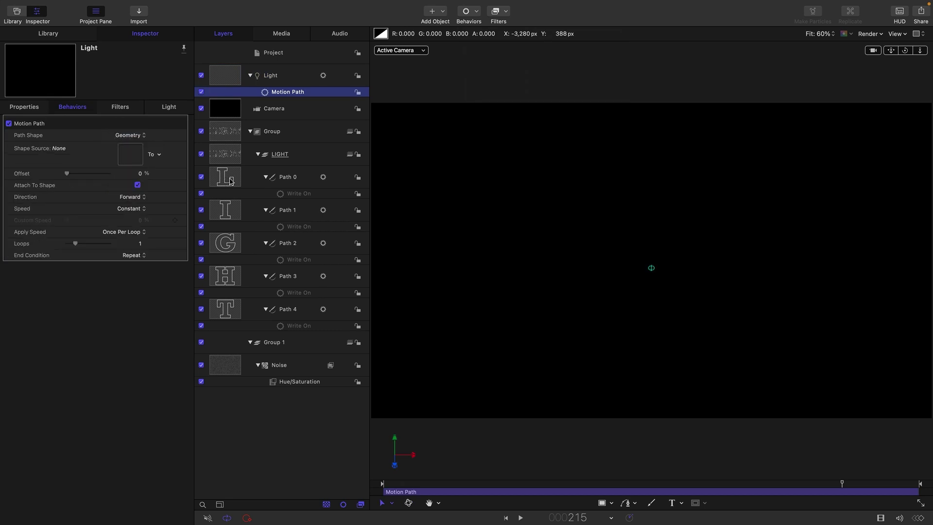
drag(230, 181, 128, 157)
drag(127, 157, 130, 155)
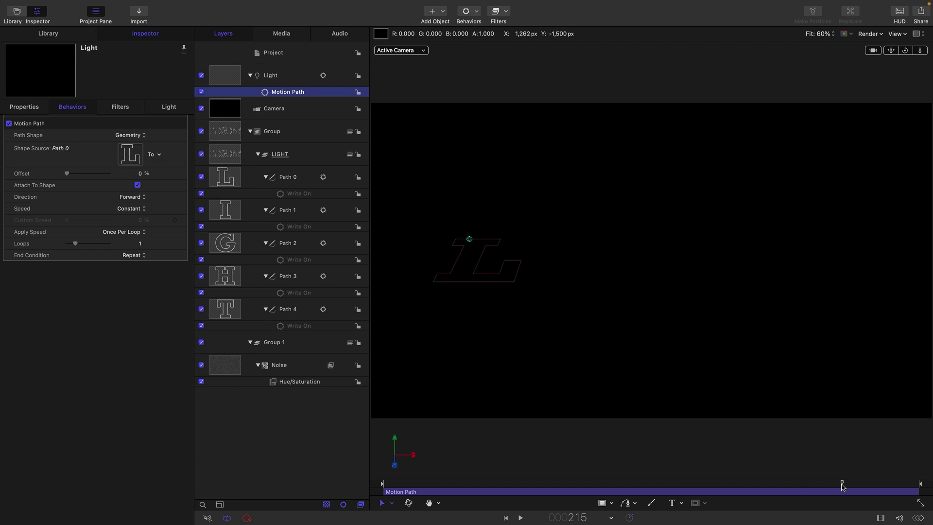
Step: Jump to frame 180, Mark Out the light's motion path there, and play to preview
double_click(575, 519)
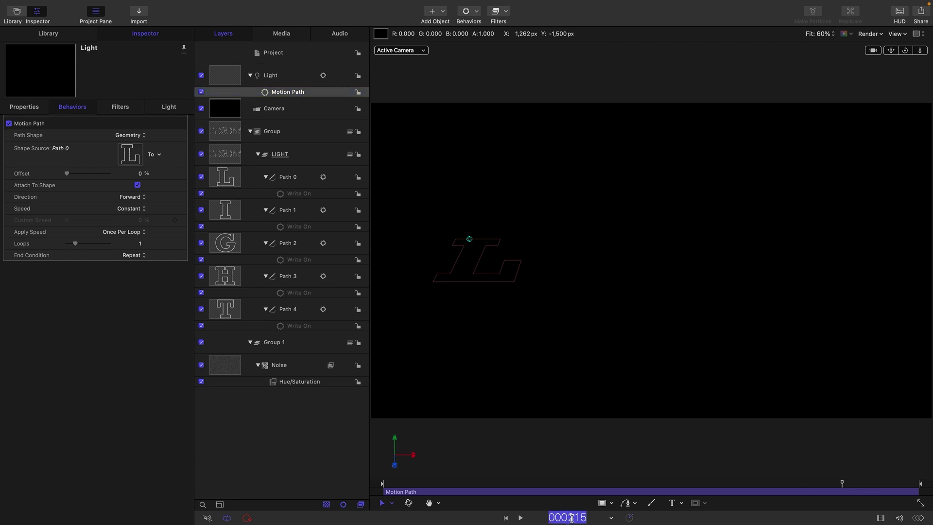
text(180)
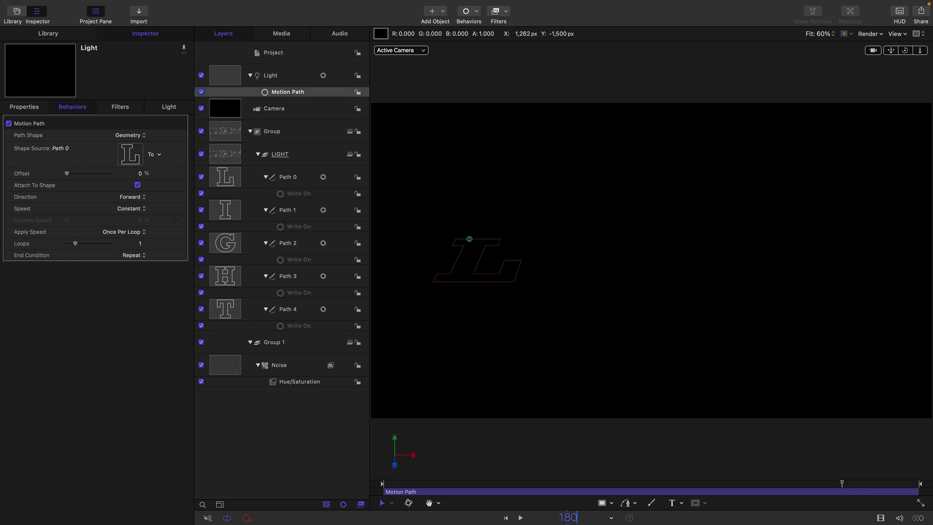
key(Return)
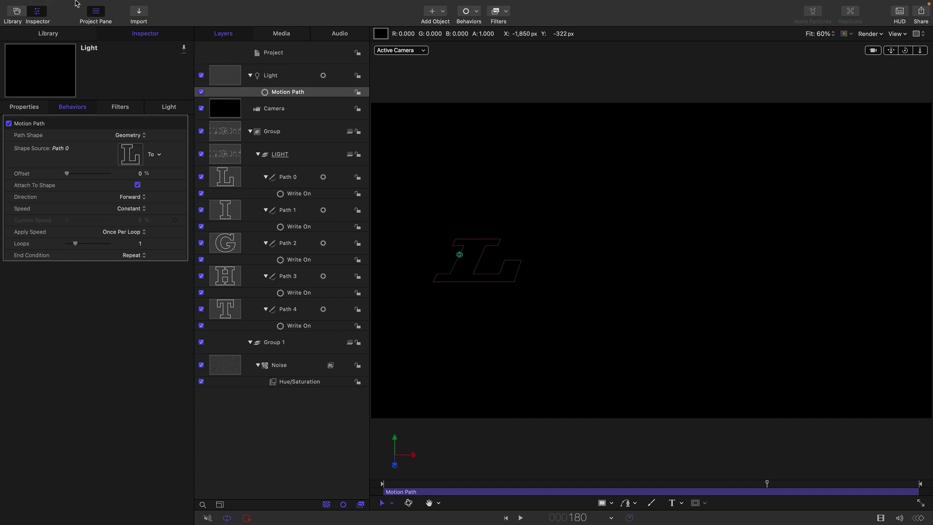
click(107, 5)
click(113, 31)
key(space)
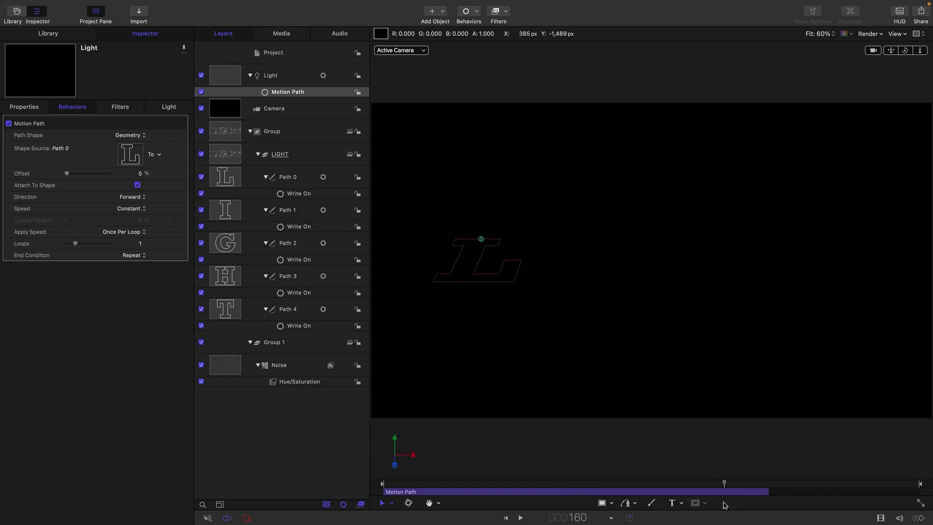
Step: Set the LIGHT text group's Position Z to 10
click(226, 155)
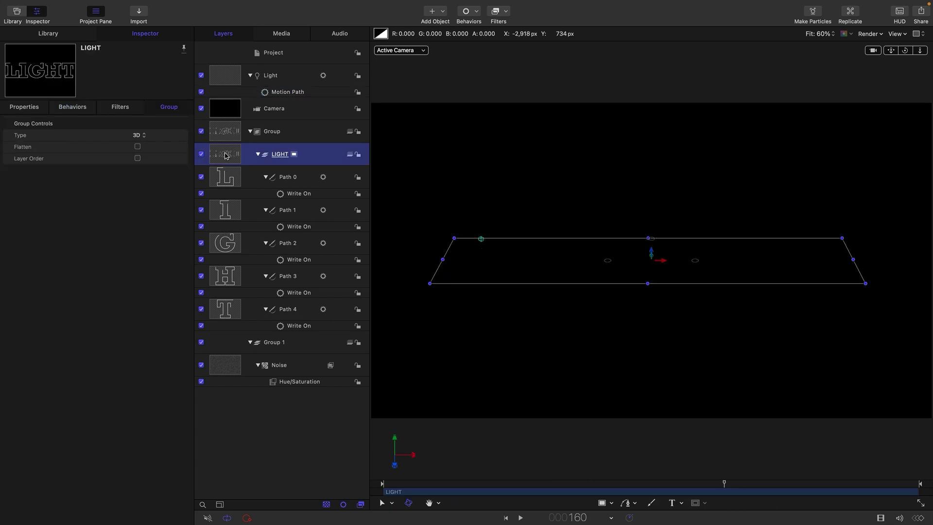
click(21, 109)
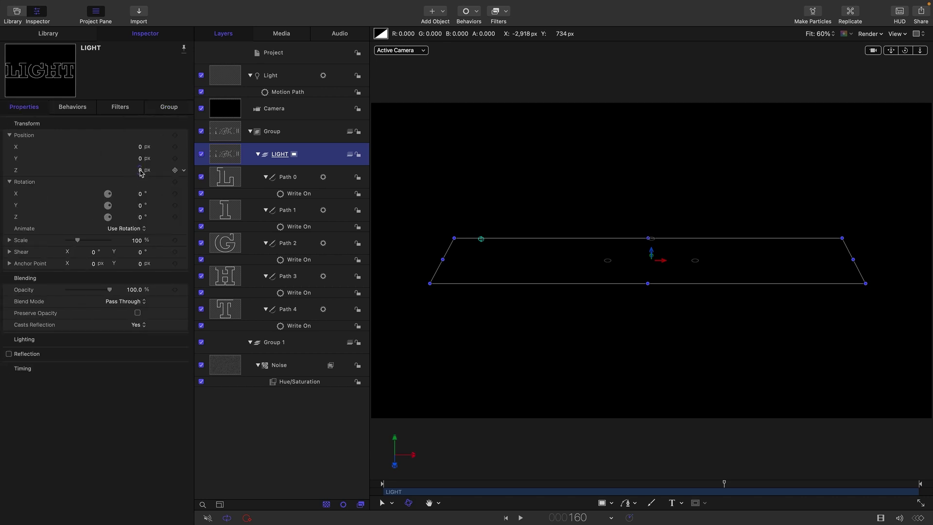
double_click(141, 171)
text(0)
key(Tab)
Step: Raise the light's Intensity to 500% and hide the on-canvas overlays
click(224, 74)
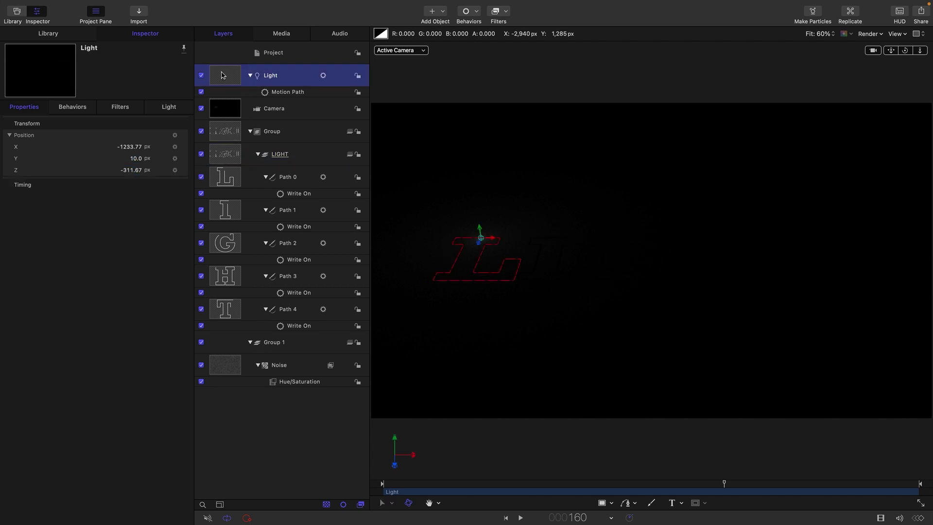
click(168, 107)
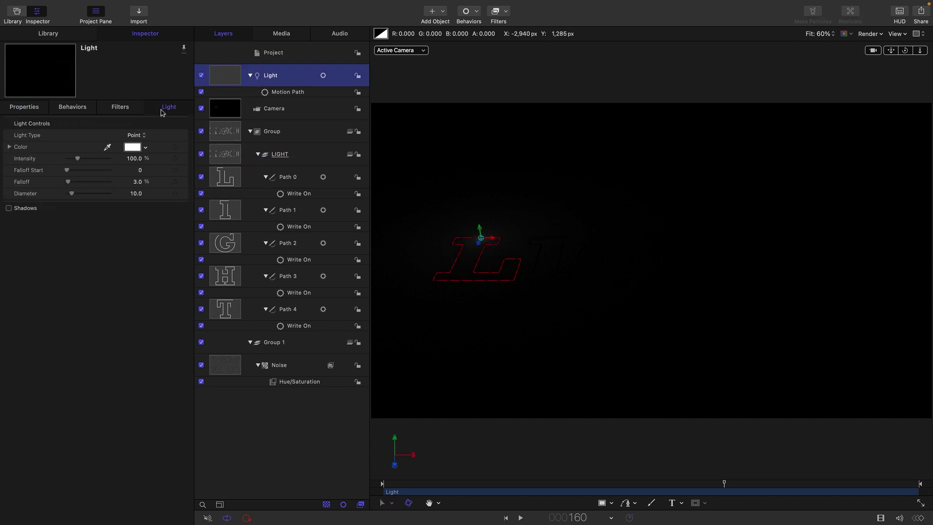
double_click(134, 158)
text(500)
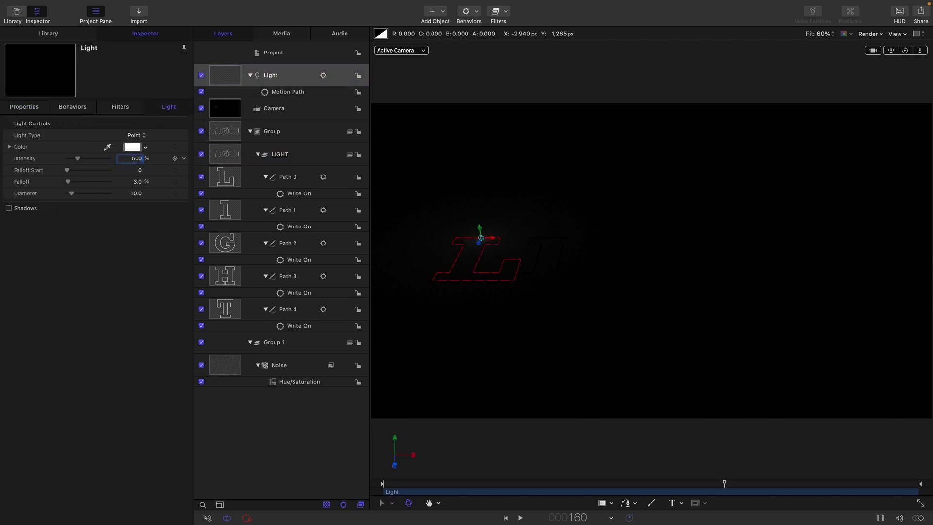
key(Return)
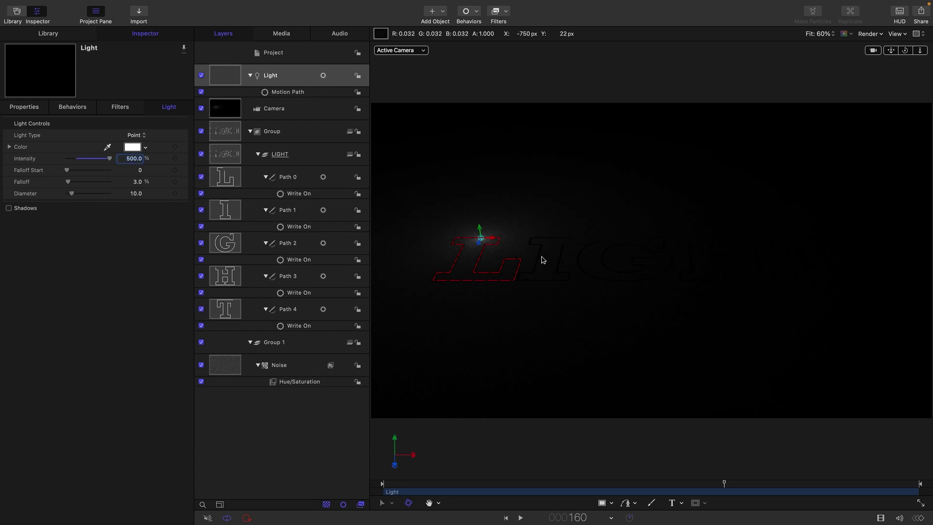
key(space)
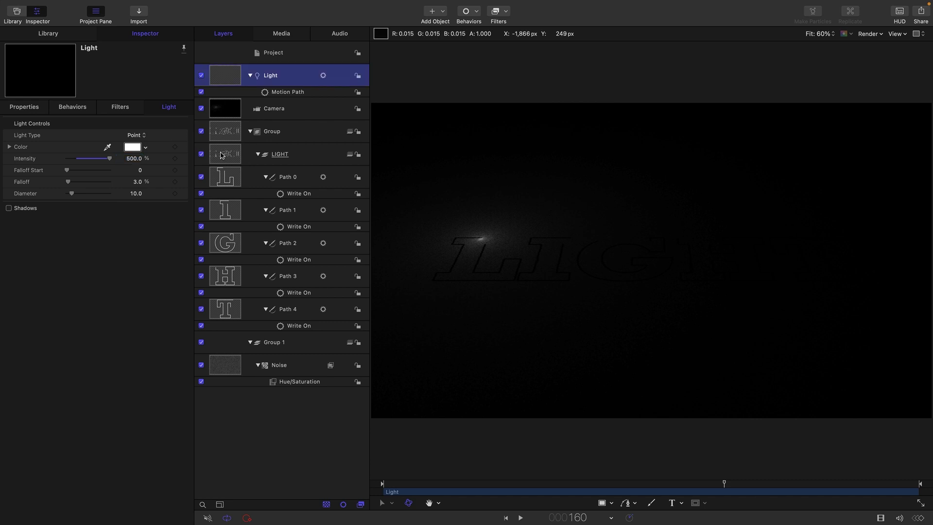
Step: Set the LIGHT group's Lighting Shading to Off and scrub to preview the write-on
click(222, 156)
click(24, 106)
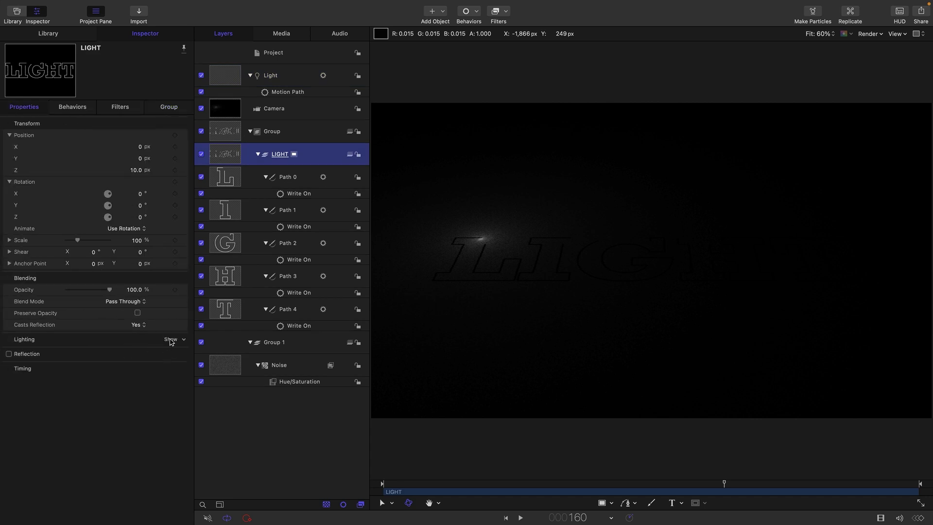
click(173, 353)
click(130, 351)
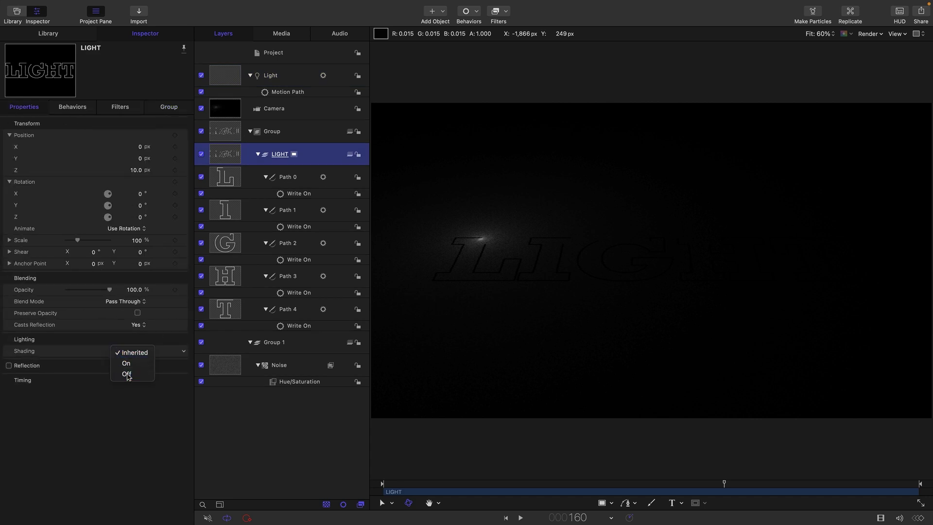
click(128, 365)
drag(468, 484, 714, 484)
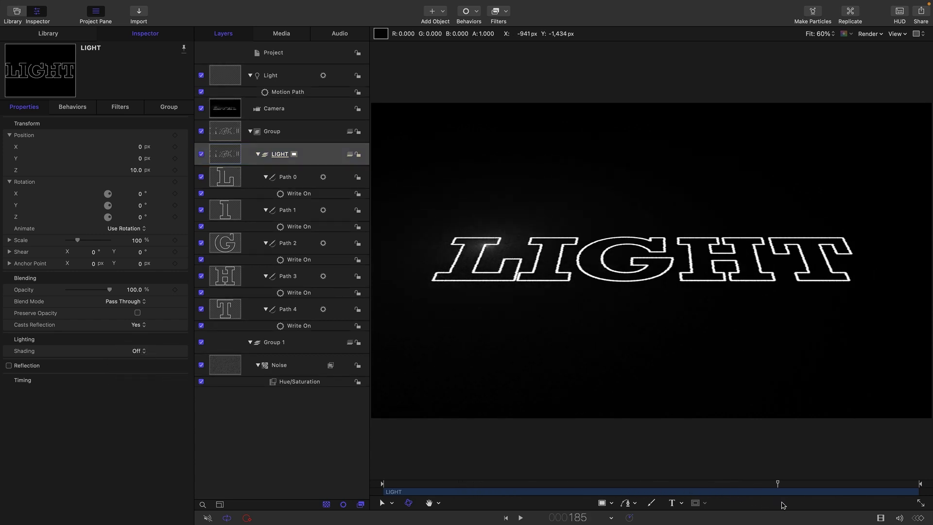
drag(714, 484, 525, 484)
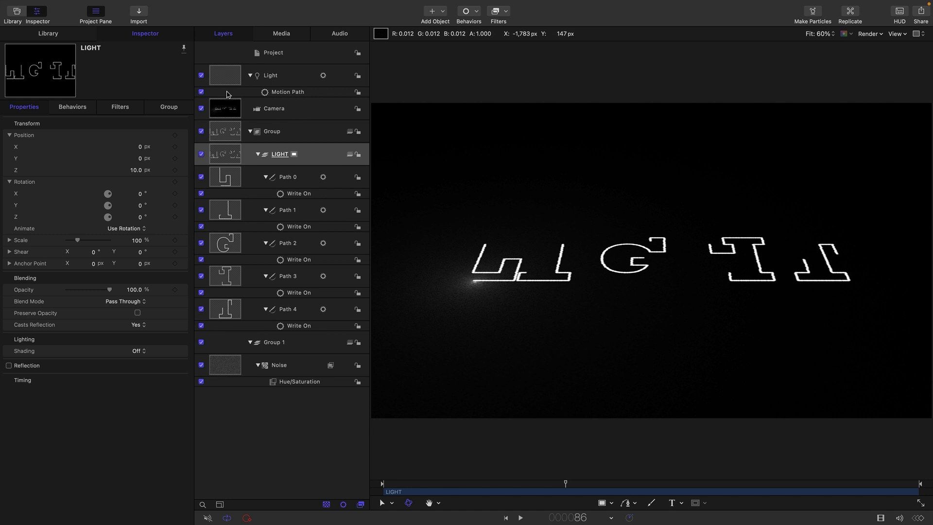
Step: Duplicate the light and make the copy follow the I letter's outline path
click(225, 76)
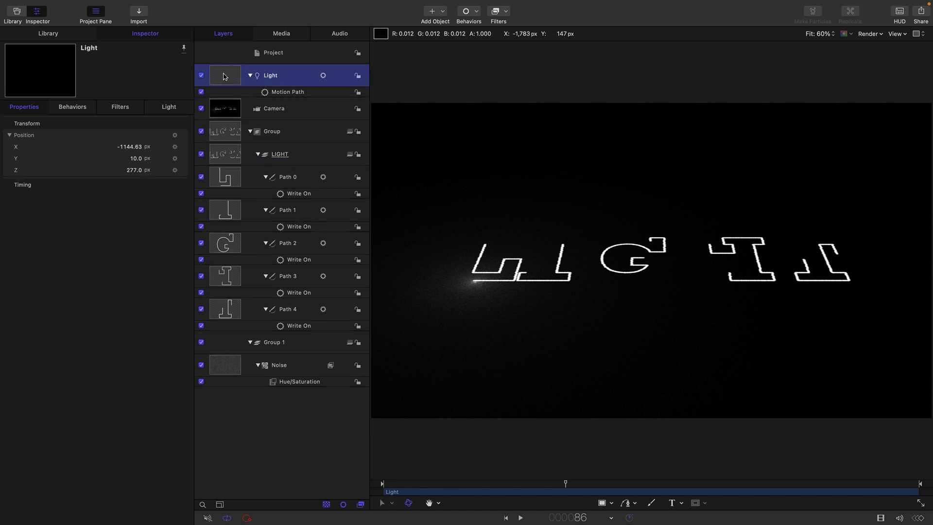
right_click(225, 76)
click(249, 111)
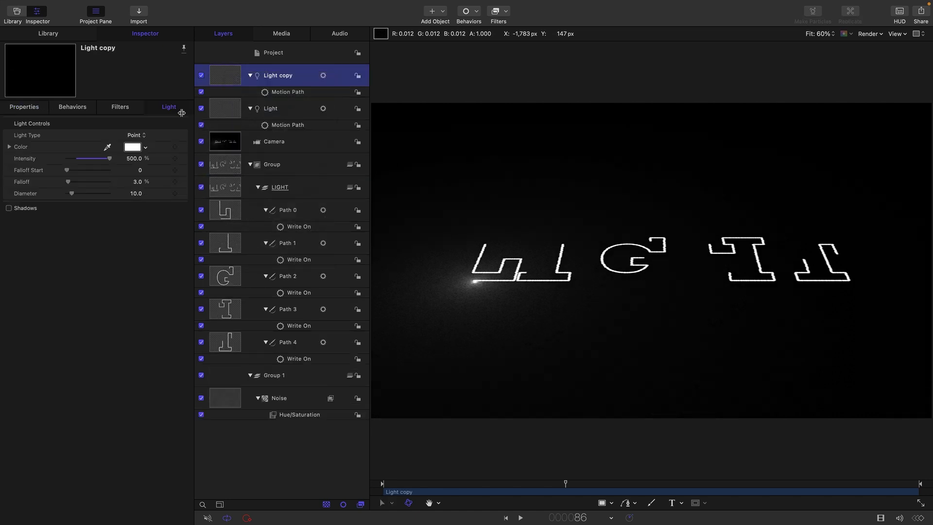
click(72, 107)
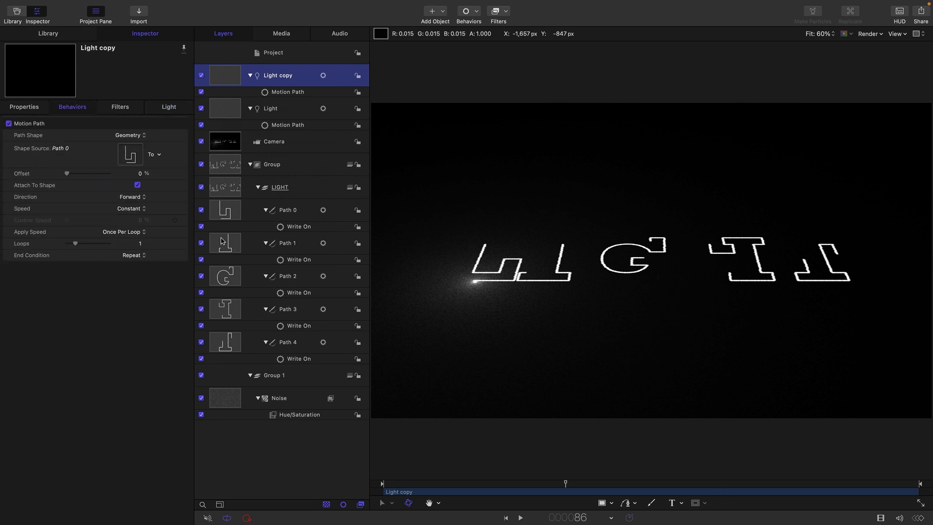
drag(231, 257, 130, 155)
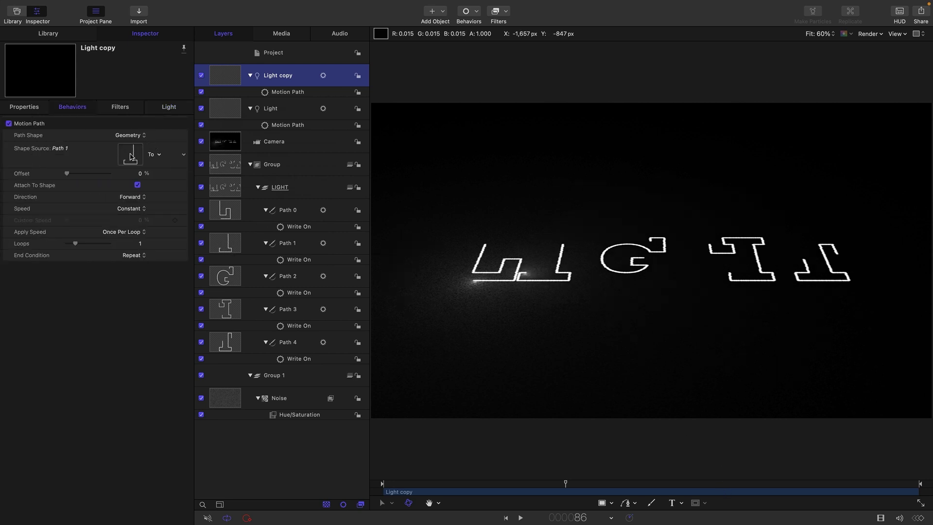
mouse_move(753, 493)
mouse_down()
mouse_move(698, 493)
mouse_move(706, 493)
mouse_up()
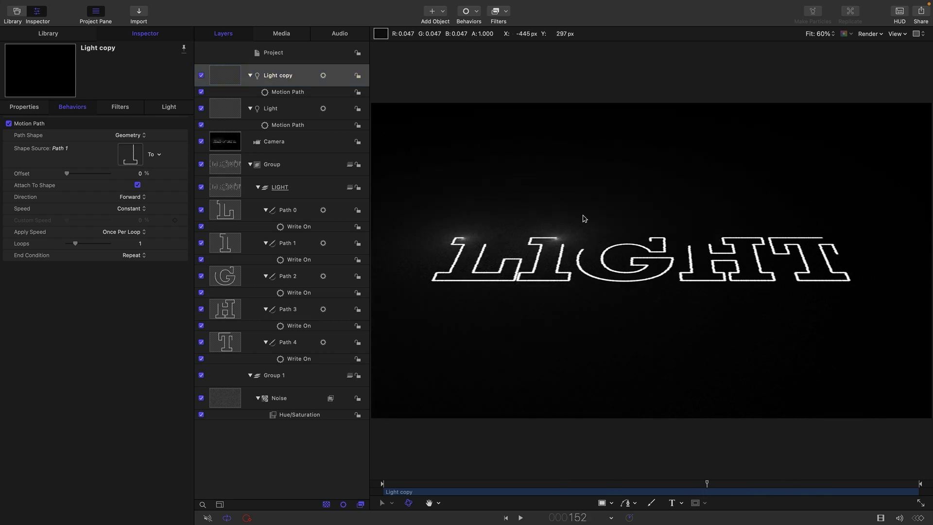
Step: Duplicate the light twice more and make a copy follow the H letter's outline
right_click(225, 86)
click(251, 98)
click(73, 108)
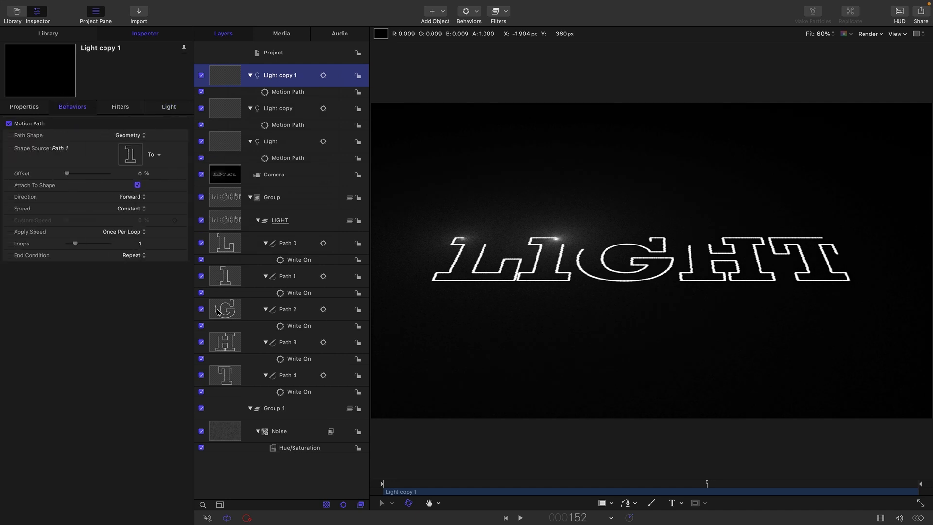
right_click(224, 80)
click(250, 116)
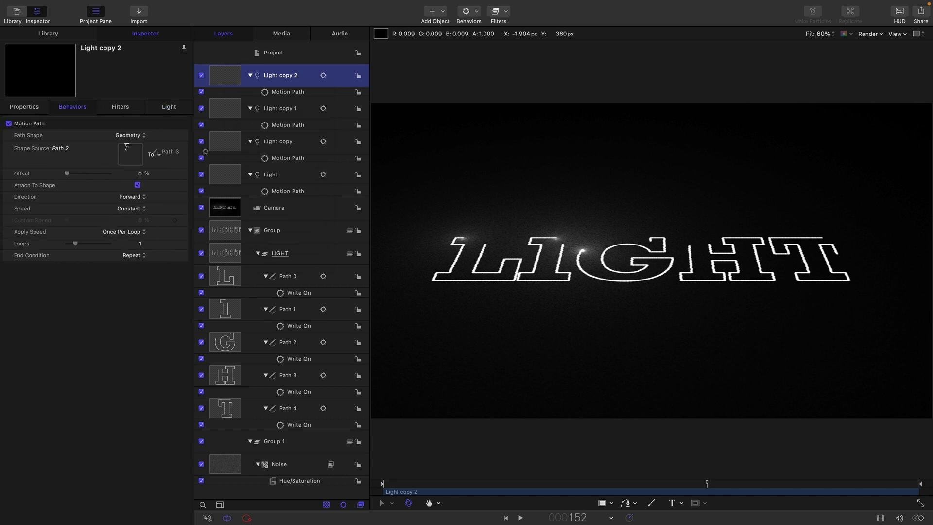
drag(227, 377, 132, 153)
Step: Duplicate again so the newest light follows the T outline, then play through to check
right_click(224, 75)
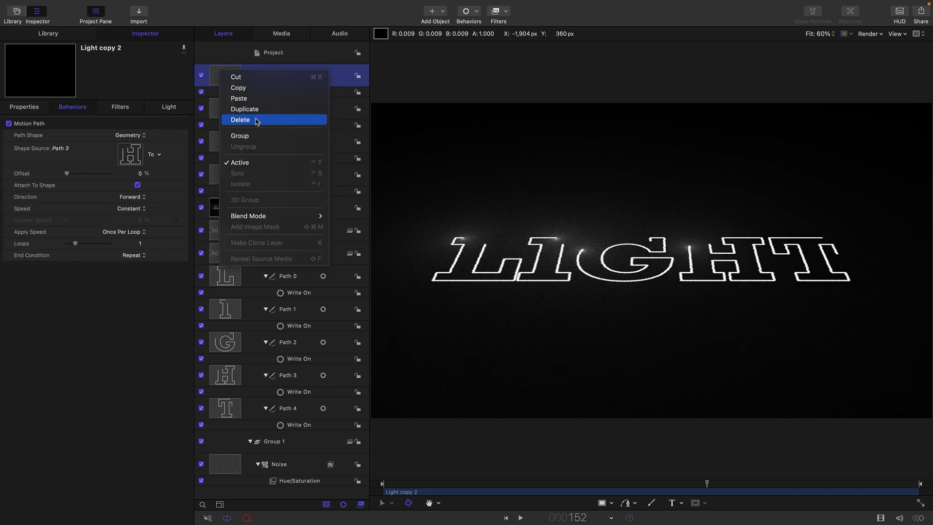
click(255, 109)
click(73, 108)
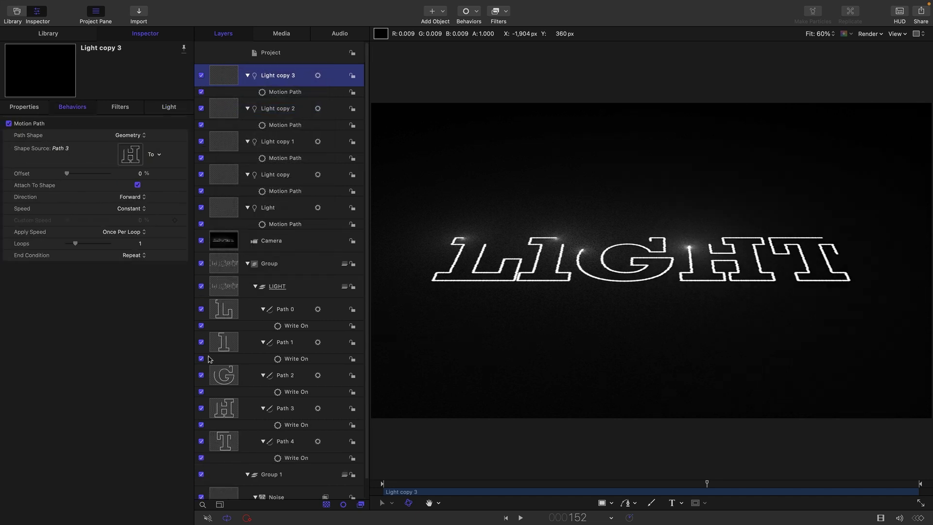
drag(156, 150, 132, 153)
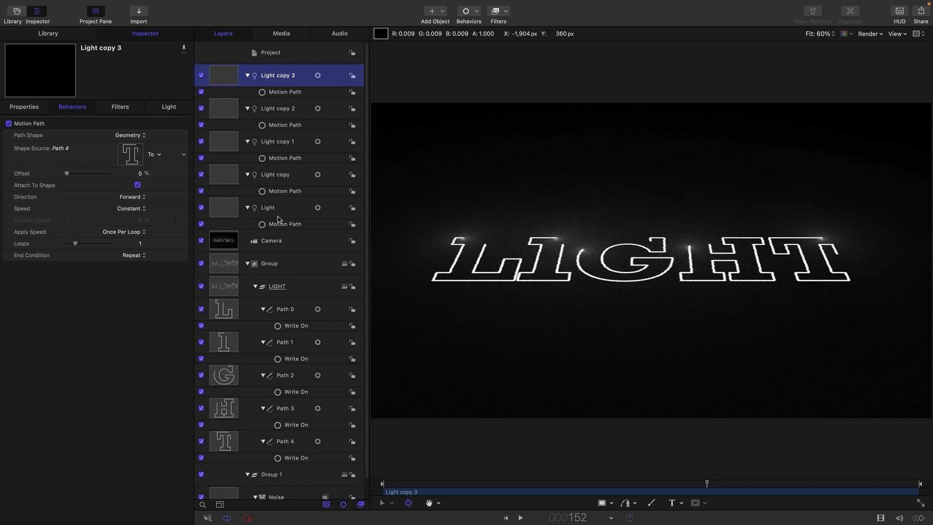
click(424, 483)
drag(497, 483, 627, 483)
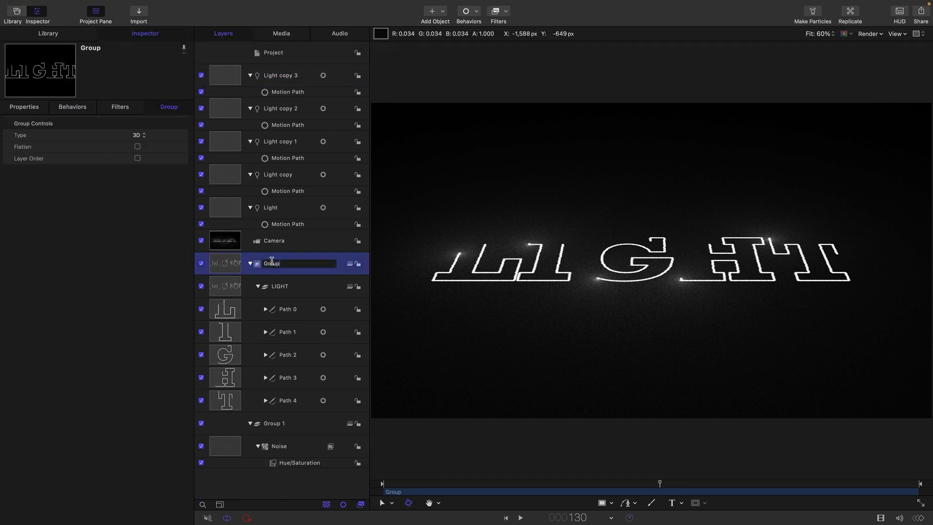
text(Rays)
Step: Name the group Rays and add a Zoom Blur filter to it
key(Return)
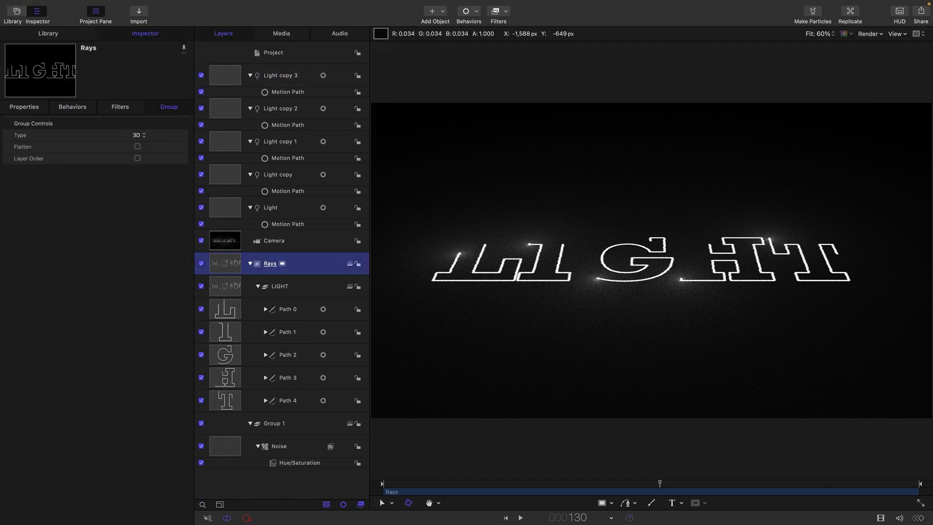
click(508, 32)
mouse_move(511, 58)
click(626, 175)
Step: Set the Zoom Blur Amount to 6 and its Center Y to -2
double_click(138, 147)
text(6)
key(Return)
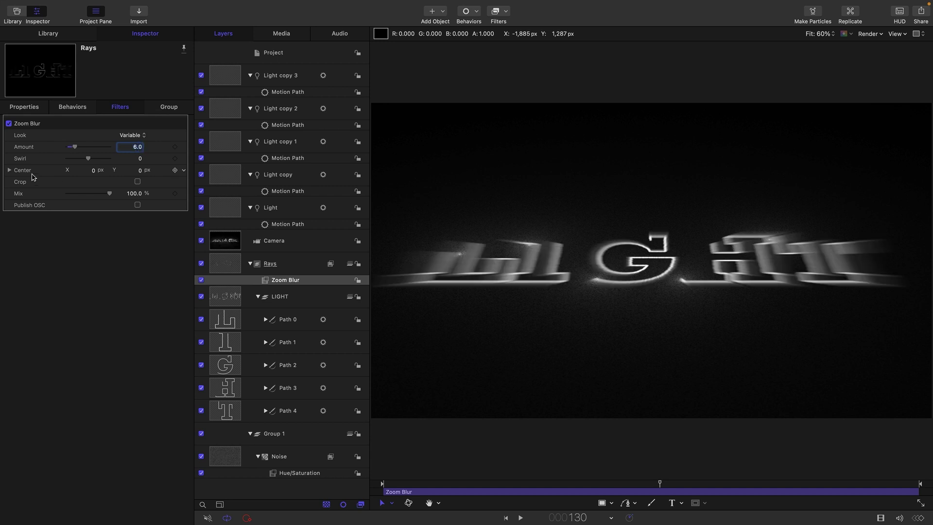
click(8, 172)
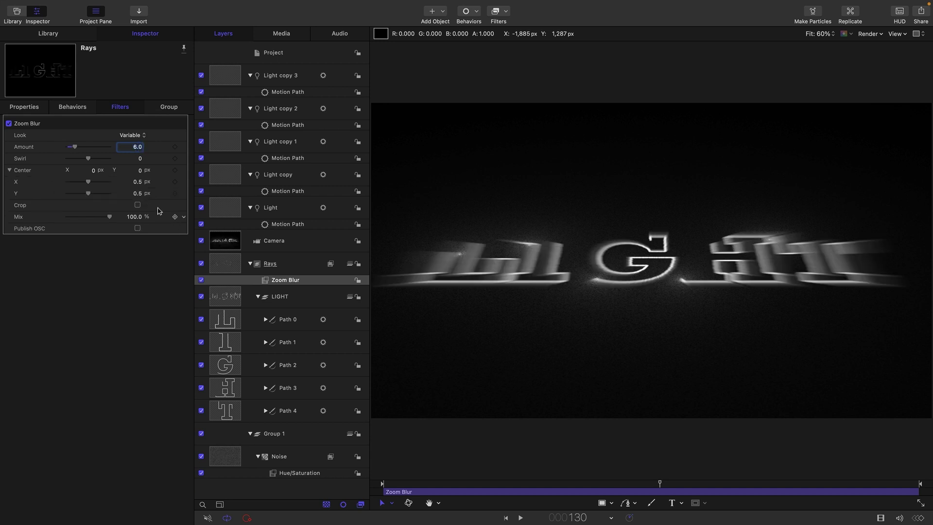
double_click(138, 193)
text(-2)
key(Return)
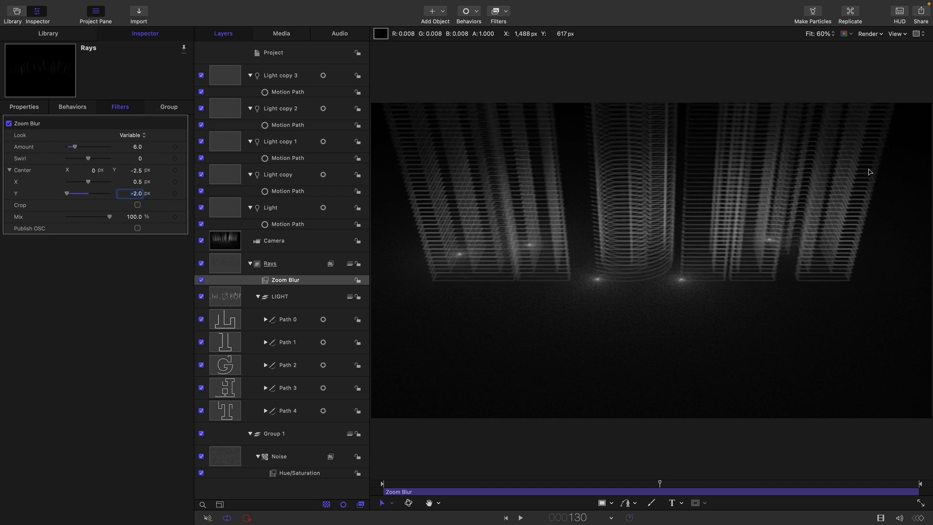
Step: Add a Directional Blur to Rays with Amount 200 and Angle 90°
click(507, 12)
mouse_move(510, 38)
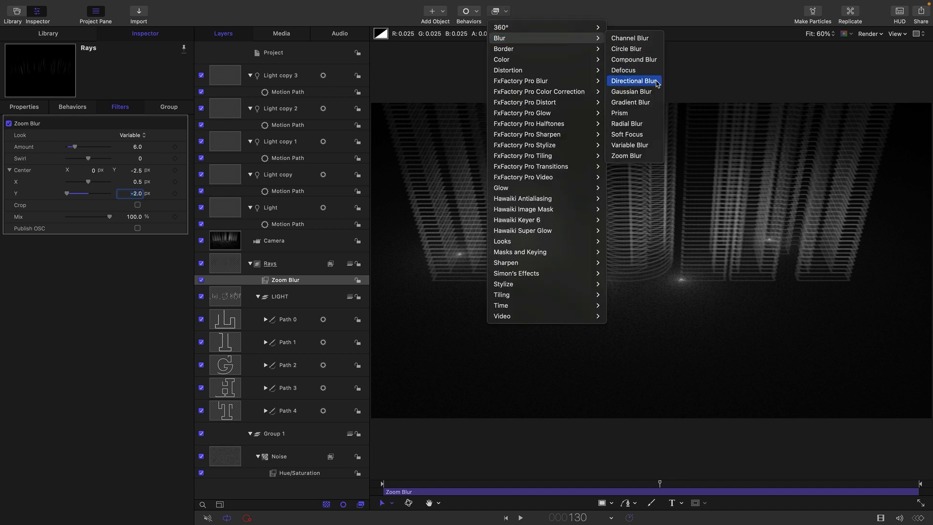
click(658, 83)
double_click(137, 135)
text(200)
key(Return)
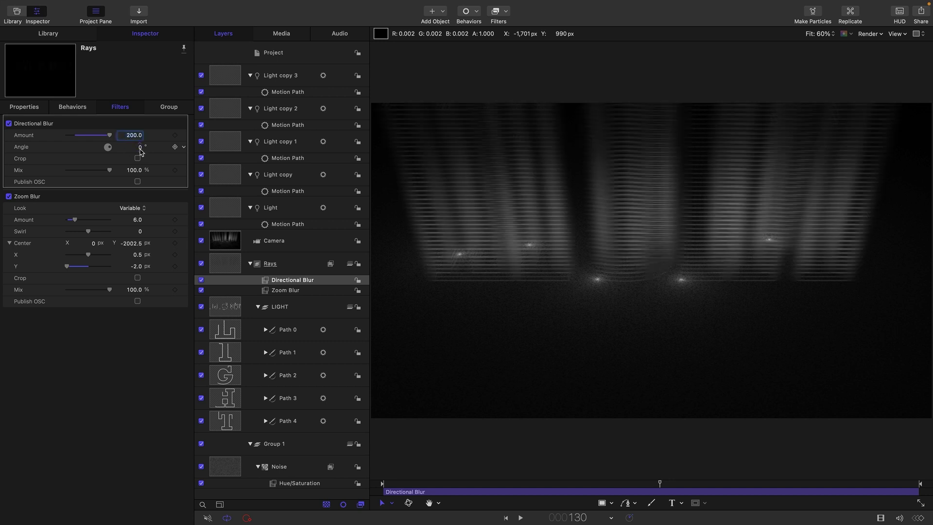
double_click(140, 148)
text(0)
key(Return)
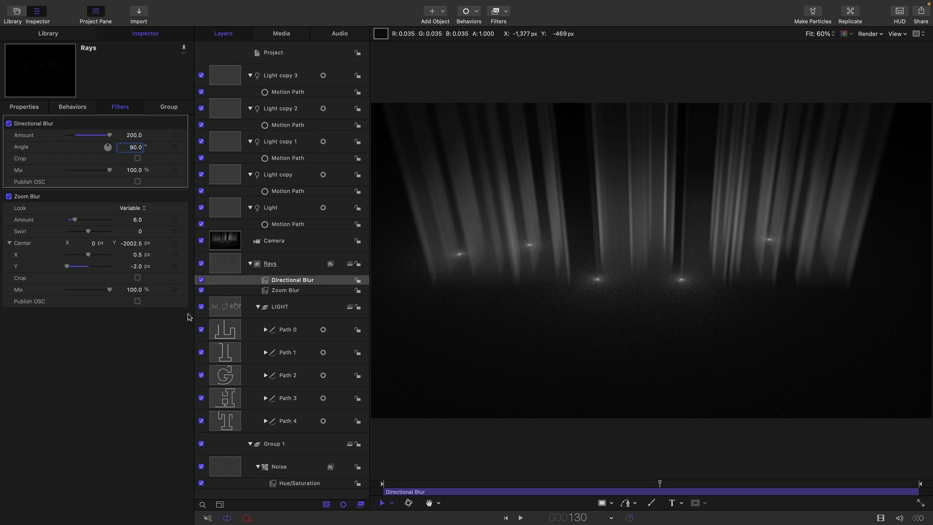
click(226, 310)
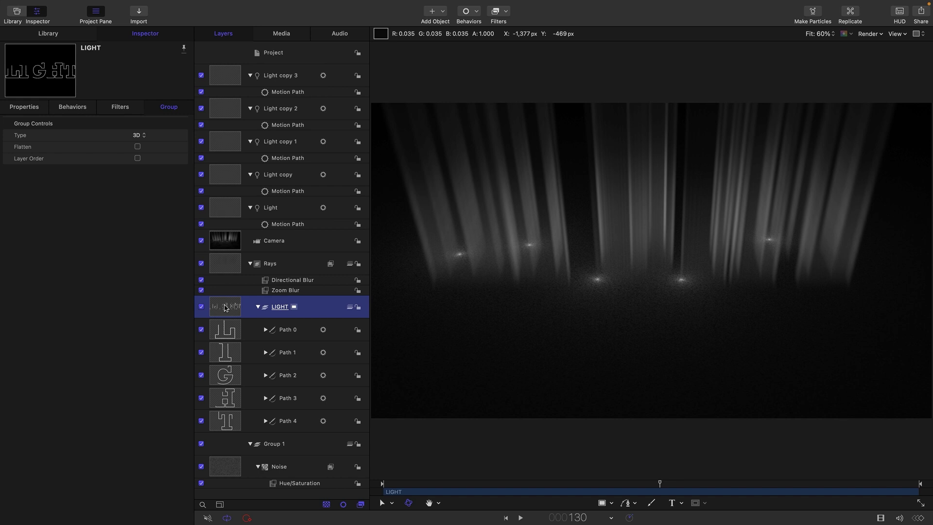
Step: Make a clone layer of LIGHT and move it into its own new group below
right_click(226, 307)
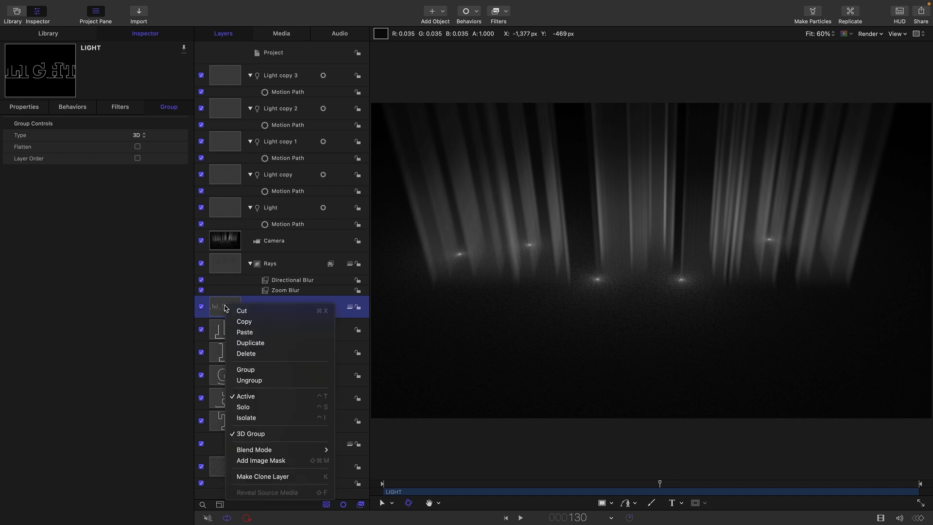
click(263, 476)
scroll(305, 353, down, 1)
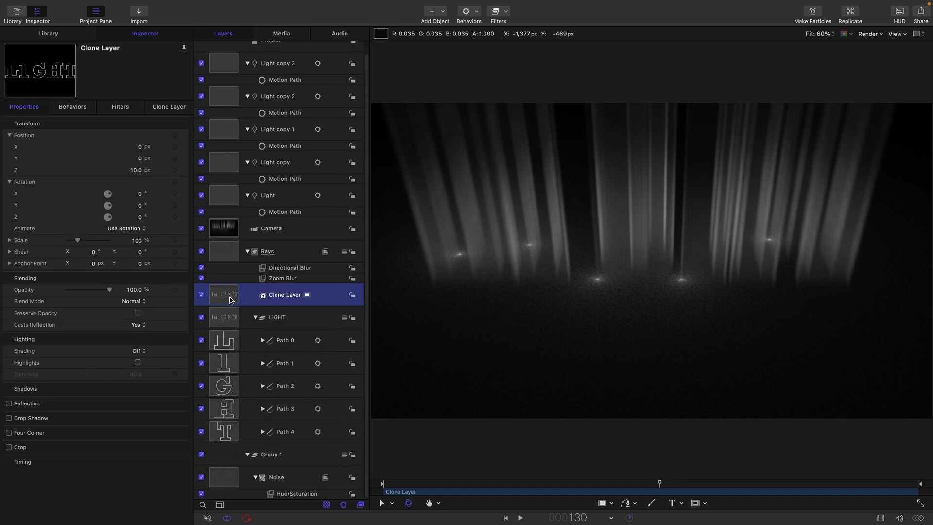
drag(229, 298, 224, 447)
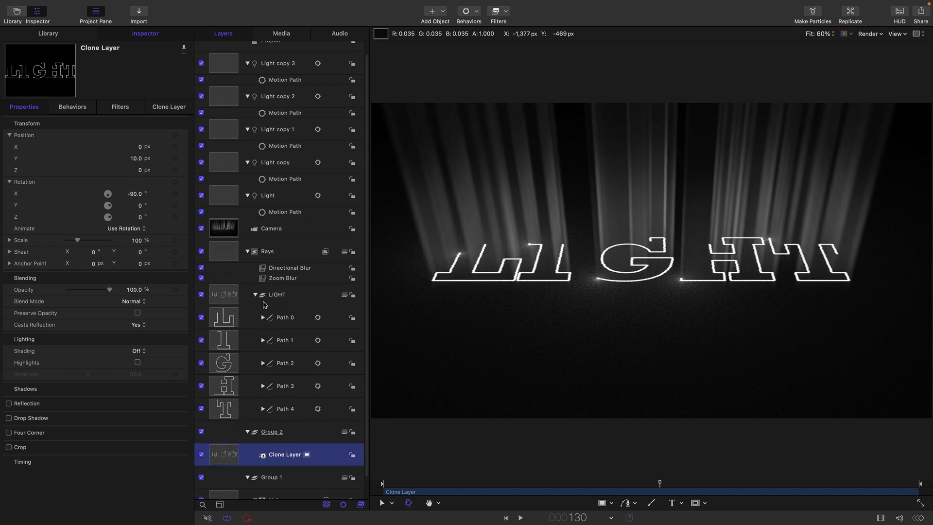
Step: Collapse the LIGHT group and rename Group 2 to Main
click(256, 295)
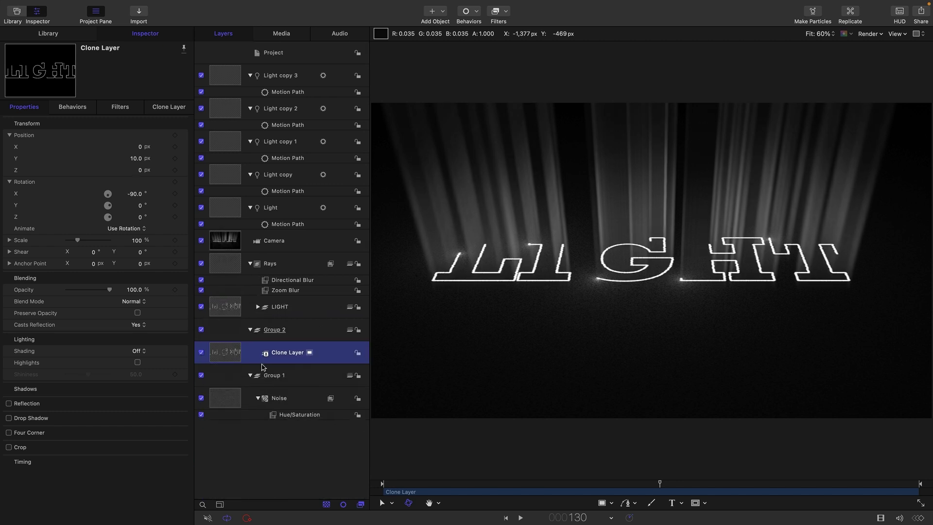
double_click(279, 330)
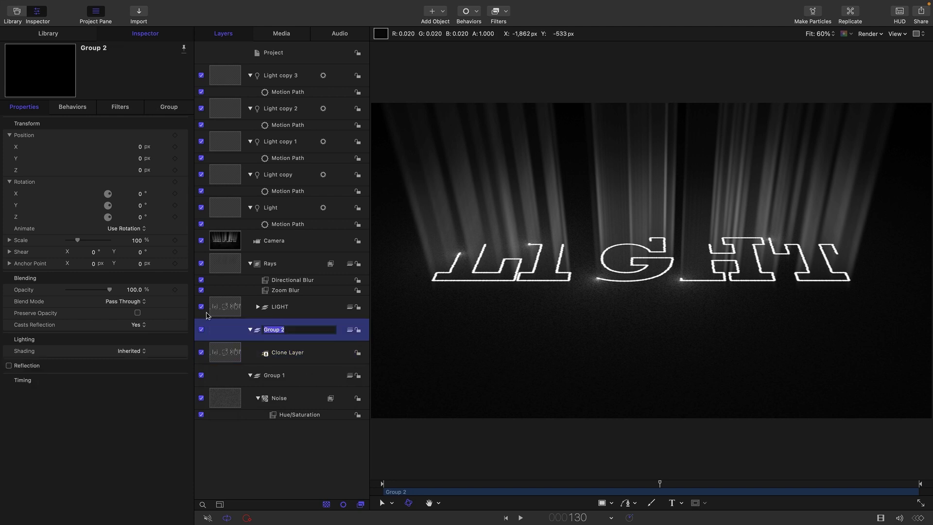
text(Main)
key(Down)
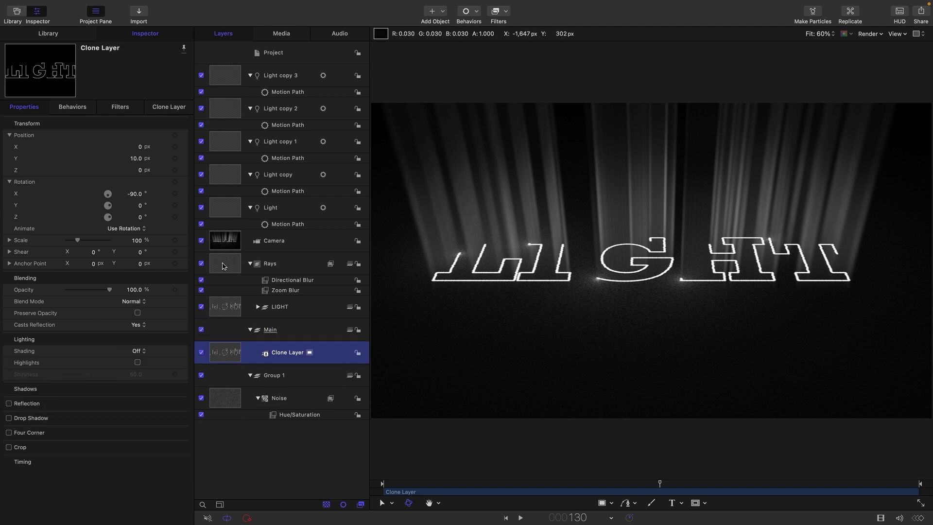
Step: Add a Neon glow filter to the Rays group
click(224, 266)
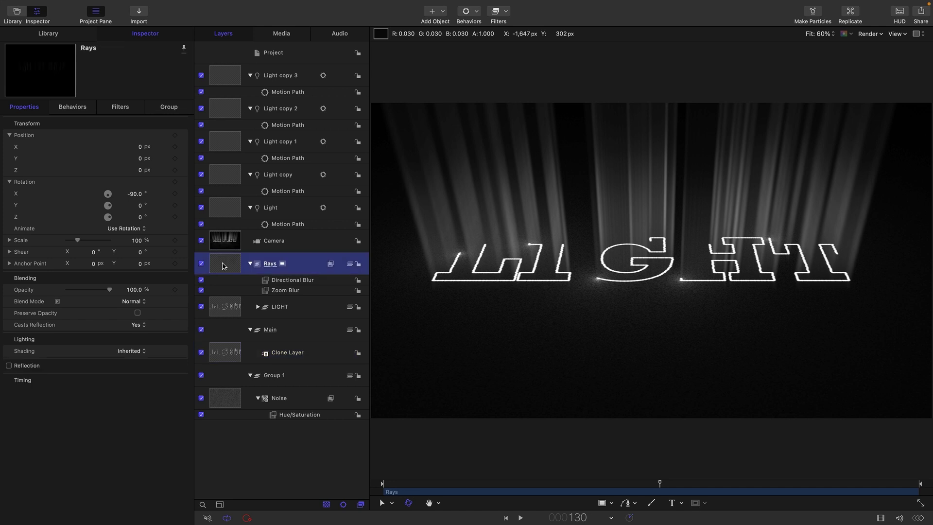
click(506, 13)
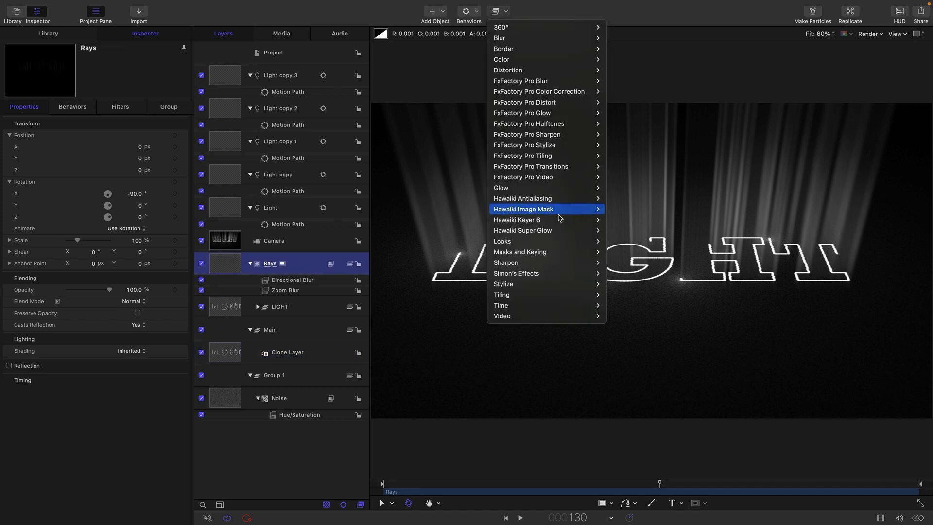
click(629, 265)
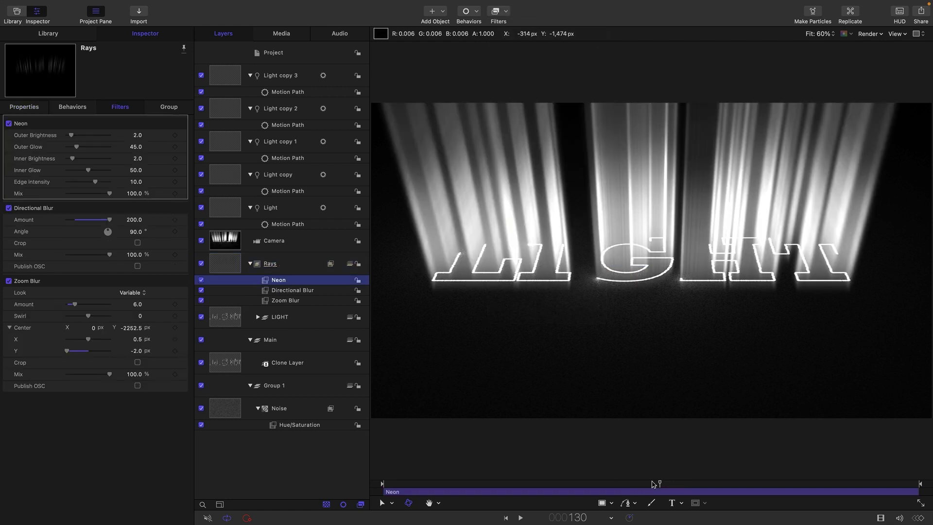
mouse_move(659, 483)
mouse_down()
mouse_move(552, 518)
mouse_move(583, 517)
mouse_up()
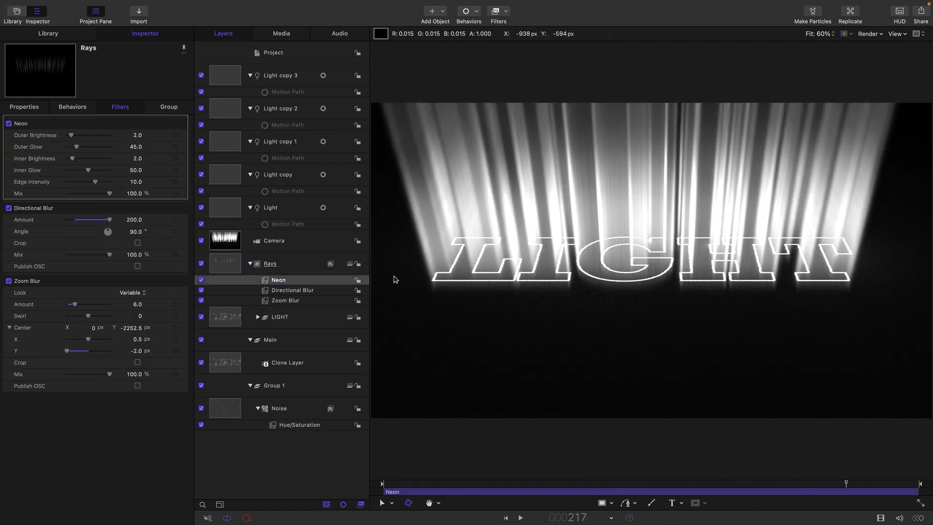
Step: Set the Neon filter's Edge Intensity to 15
mouse_move(137, 182)
mouse_down()
mouse_move(169, 181)
mouse_move(143, 181)
mouse_up()
double_click(136, 181)
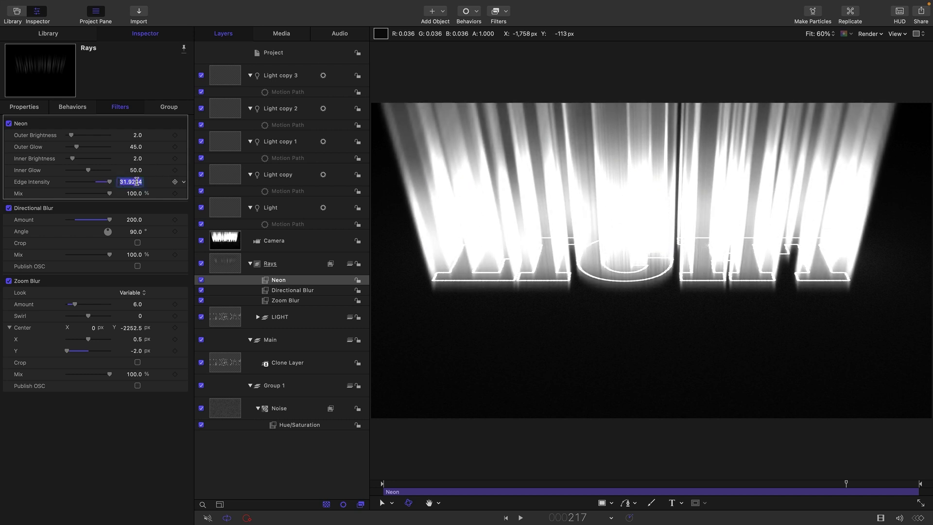
text(15)
key(Return)
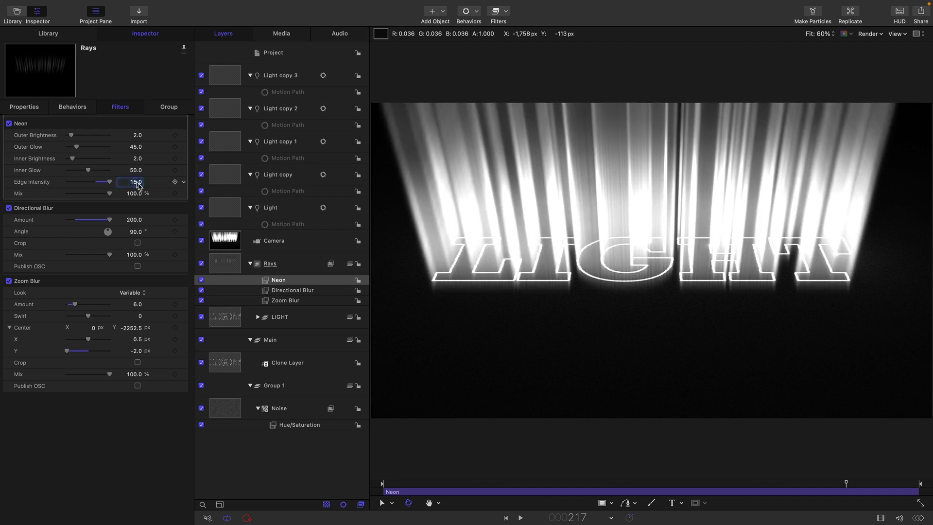
Step: Add a Sweep behaviour to the Camera
click(228, 241)
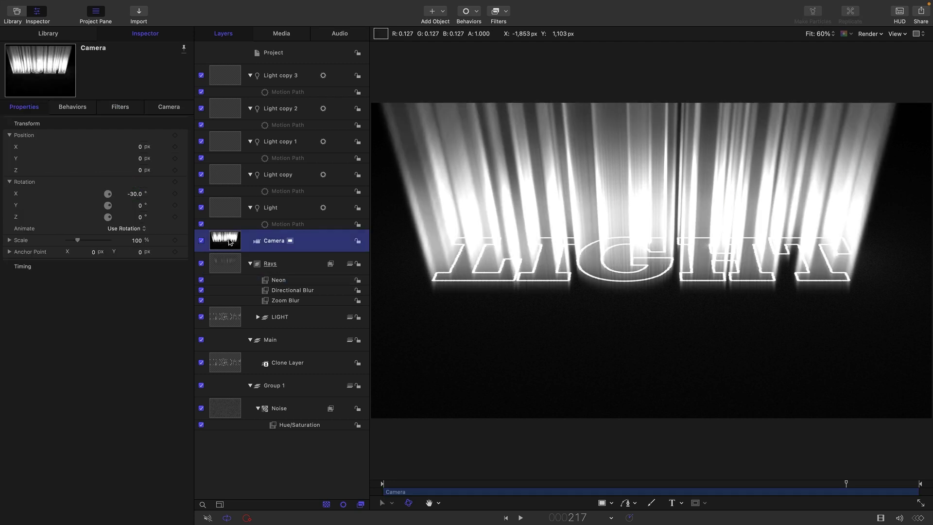
click(475, 13)
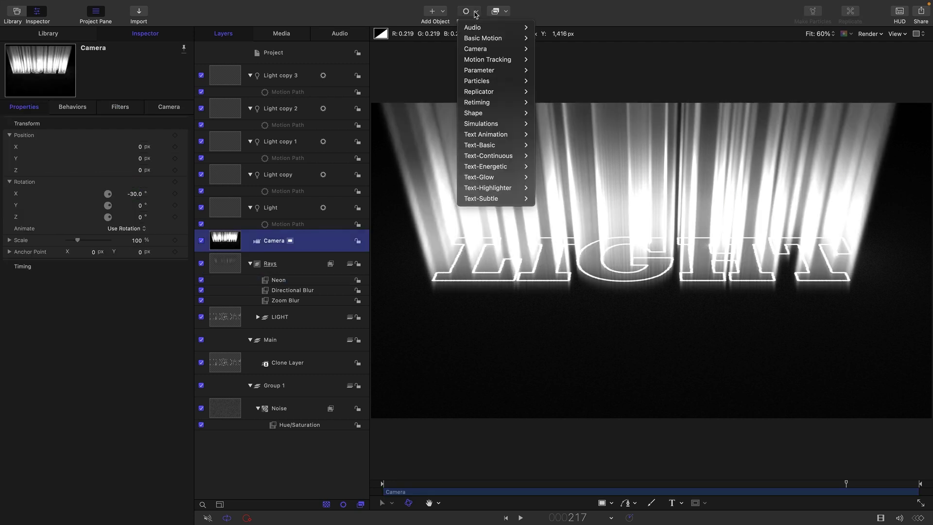
mouse_move(475, 49)
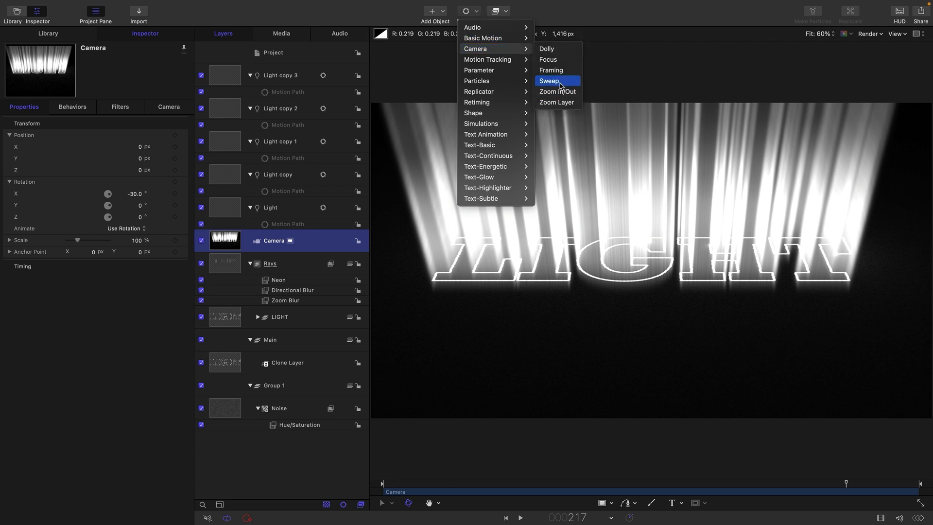
click(551, 81)
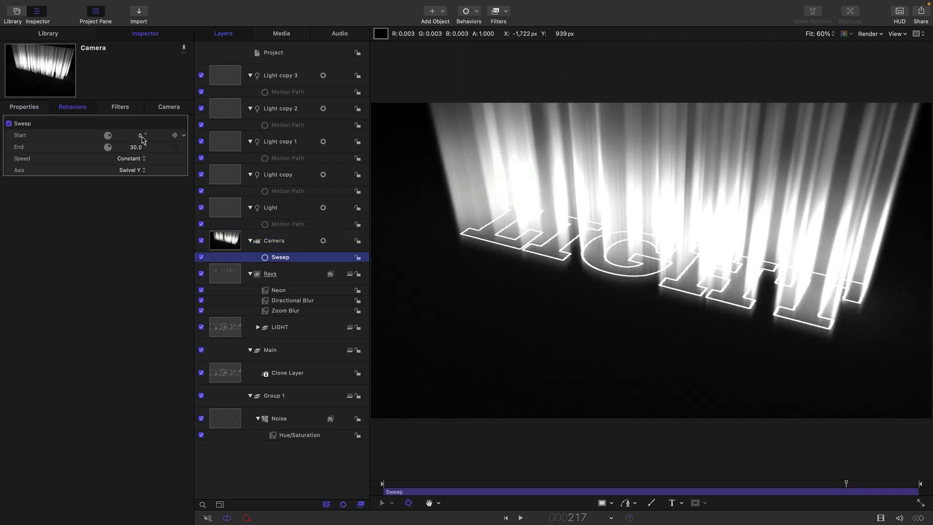
Step: Set the sweep Start to -70° and End to 0°, then play the animation
click(142, 136)
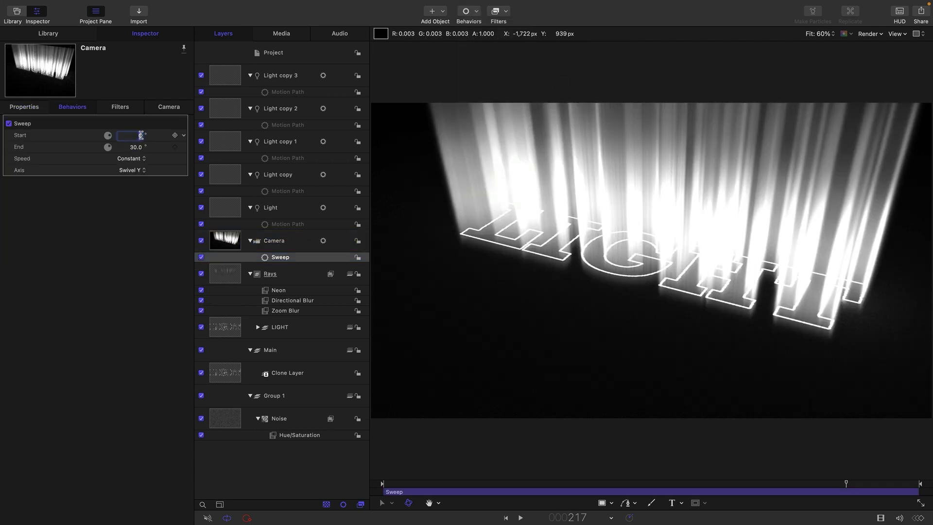
text(-70)
key(Return)
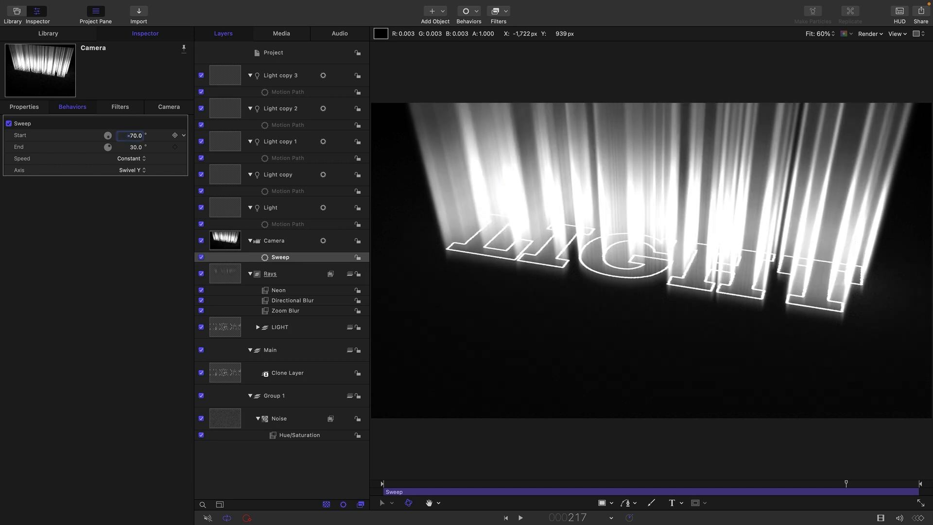
key(Tab)
text(0)
key(Return)
click(506, 519)
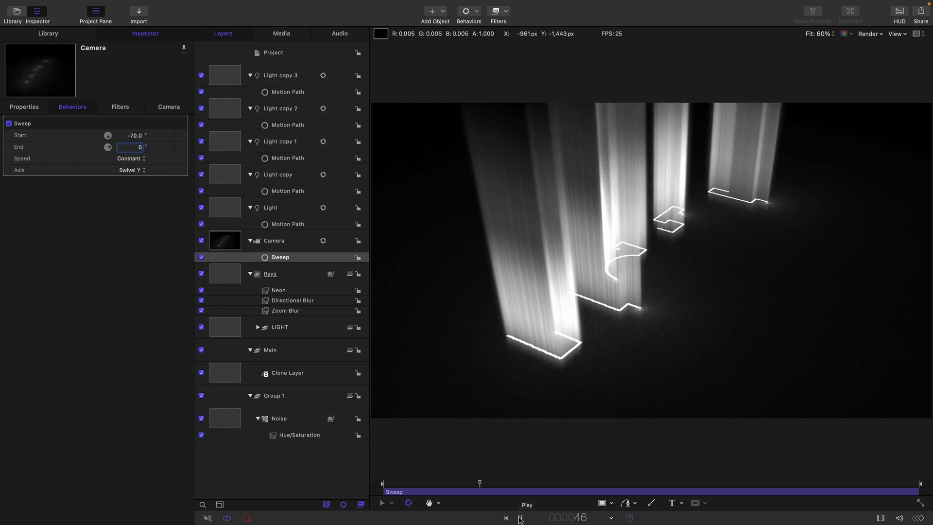
Step: Raise the Noise layer's Hue/Saturation Value to about 0.76
click(286, 435)
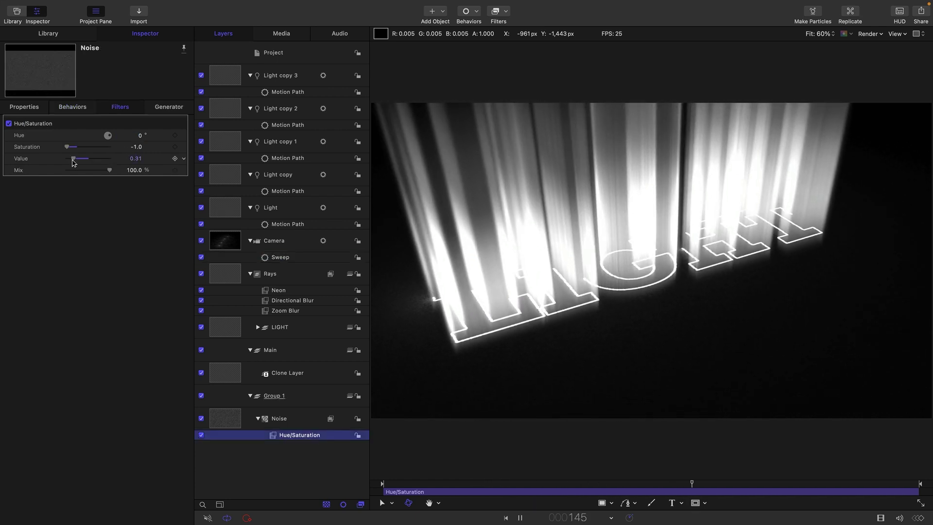
drag(73, 159, 86, 159)
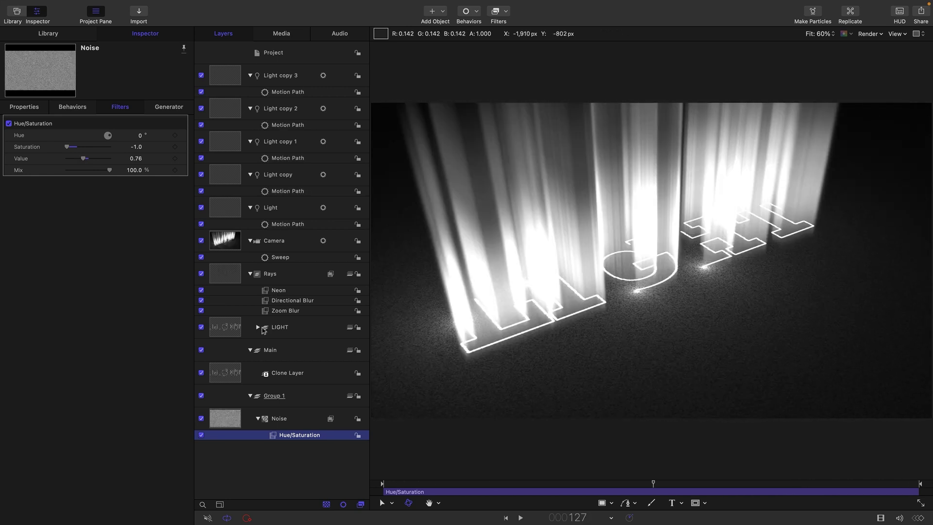
click(227, 330)
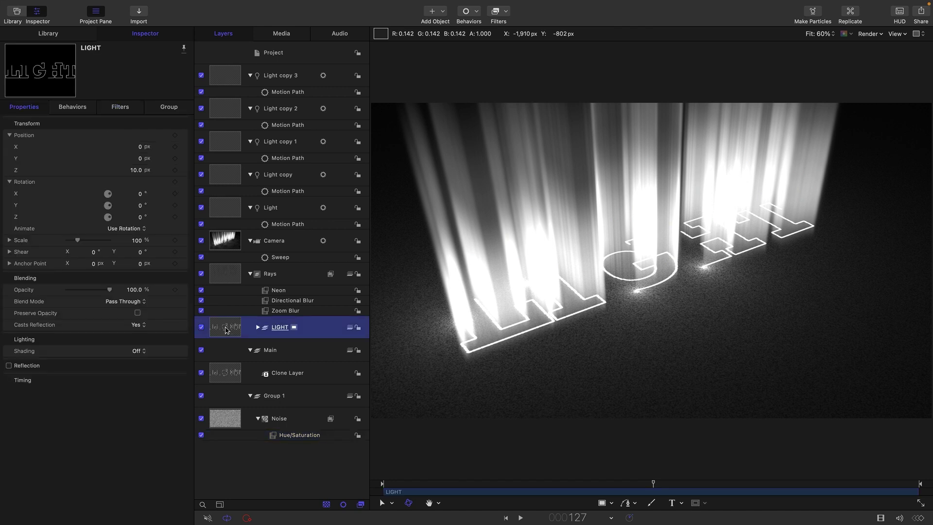
Step: Add a Levels filter to LIGHT and lower the Red output white point
click(502, 14)
mouse_move(533, 59)
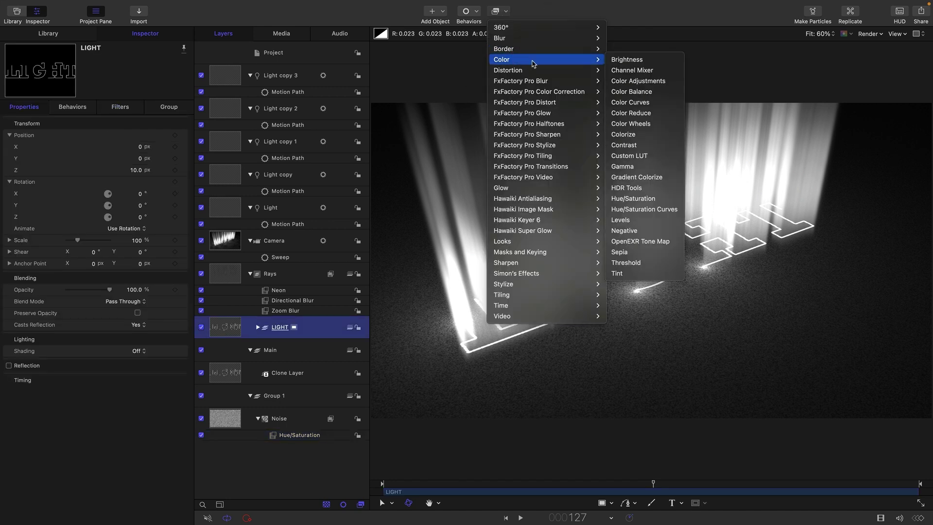
click(643, 220)
click(133, 139)
drag(181, 205, 76, 205)
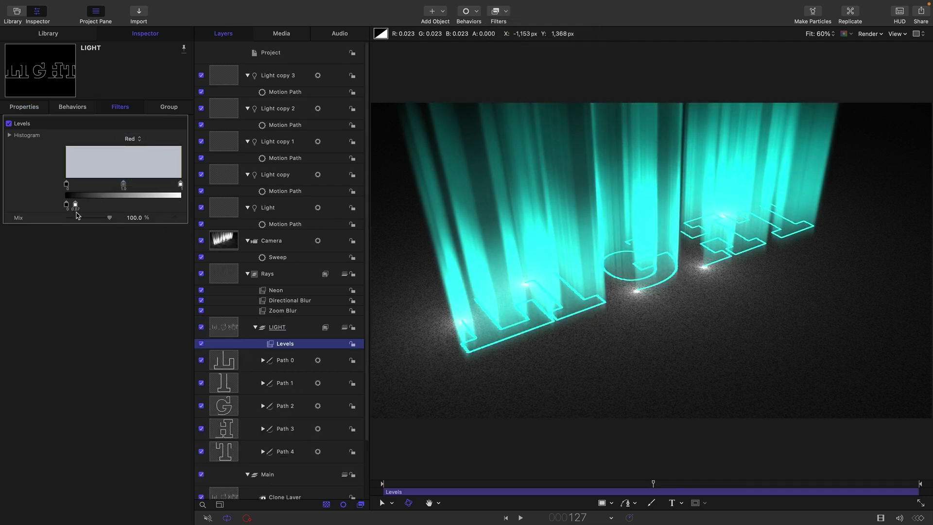
Step: Switch Levels to the Green channel and lower its output slightly for a teal tint
click(132, 139)
click(134, 152)
drag(181, 204, 177, 207)
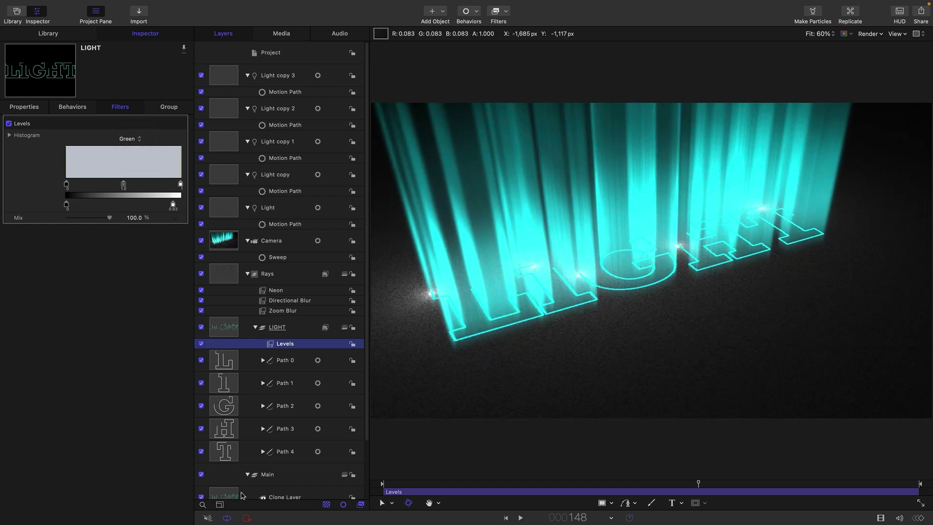
scroll(236, 489, down, 1)
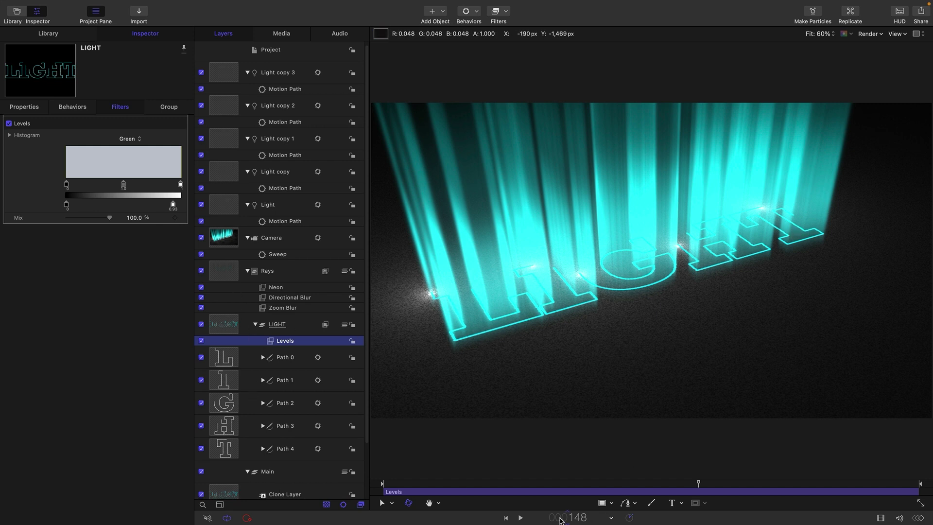
click(509, 518)
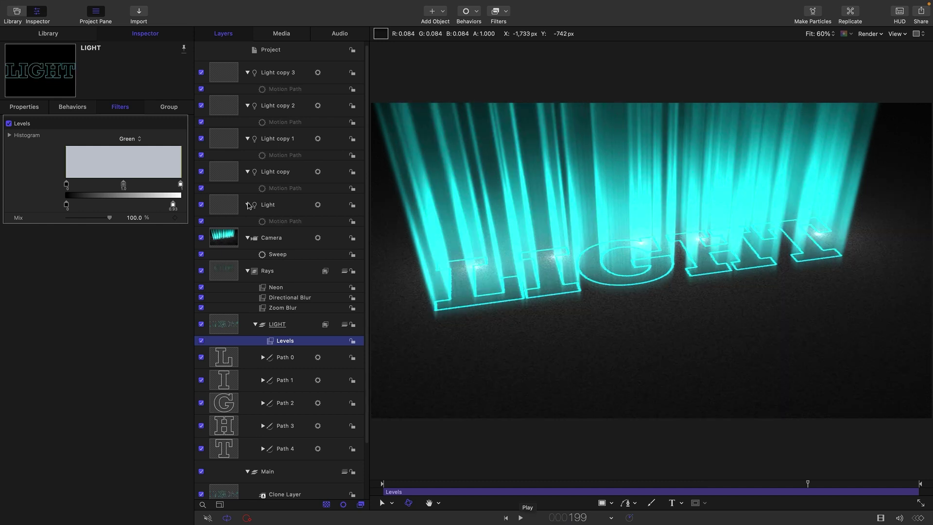
Step: Give the camera a Move behaviour with Z position -200 px and preview the push-in
click(228, 241)
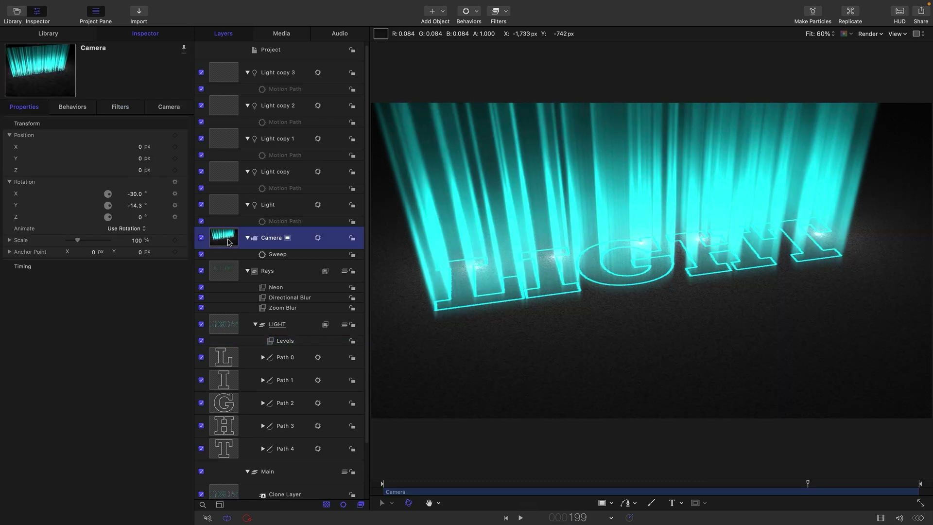
click(475, 13)
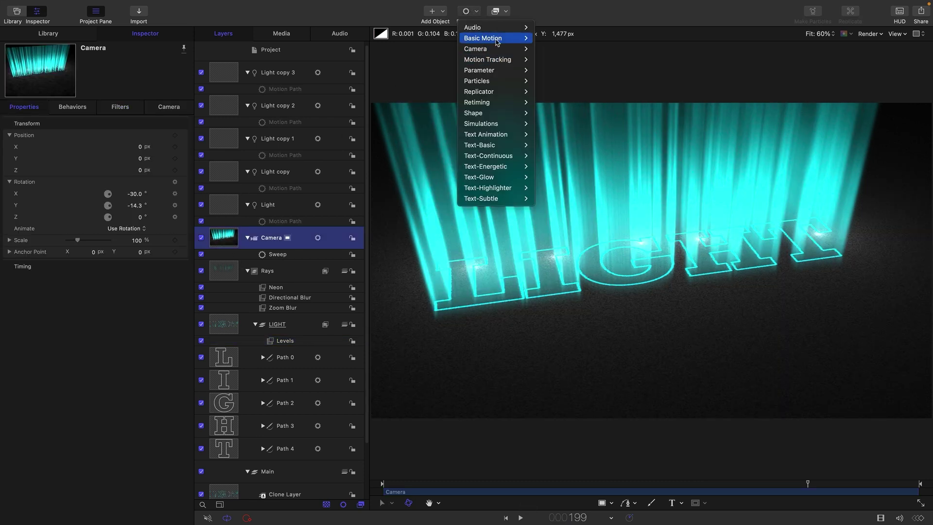
mouse_move(483, 38)
click(554, 81)
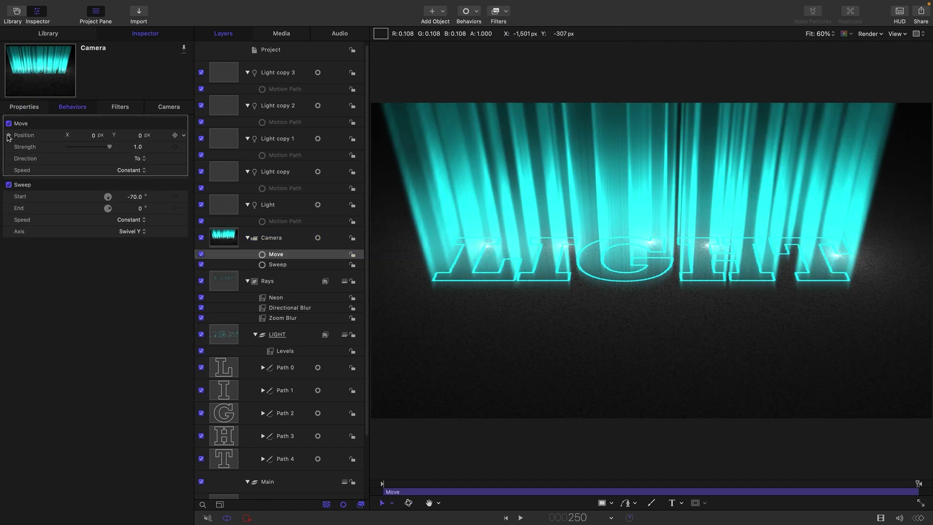
click(10, 135)
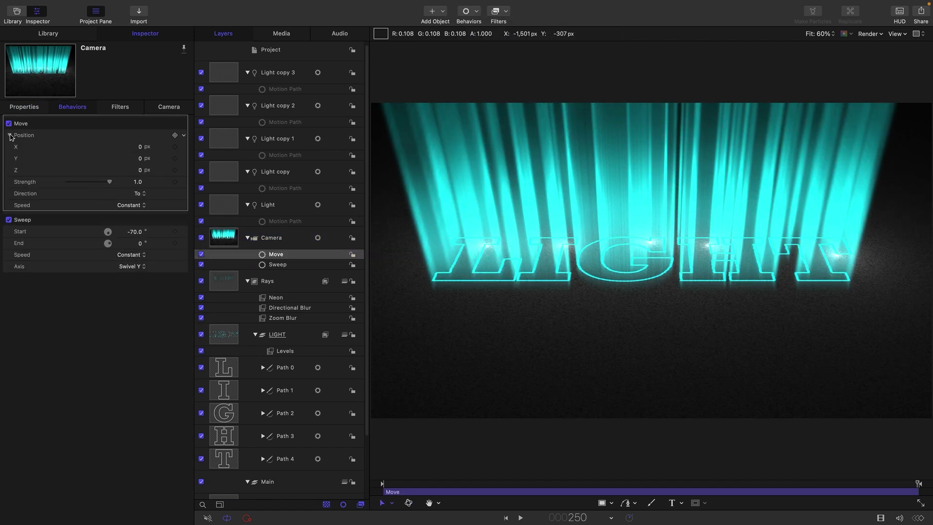
double_click(140, 170)
text(-200)
key(Return)
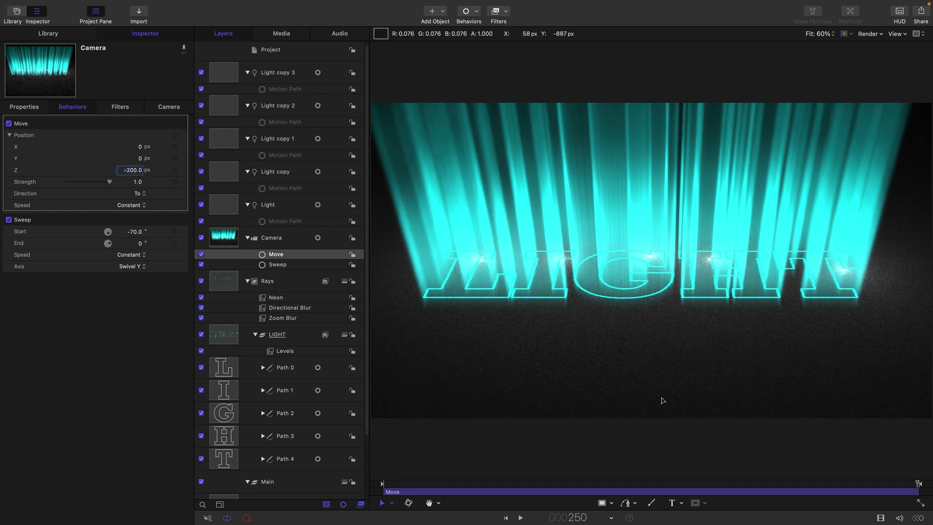
mouse_move(797, 483)
mouse_down()
mouse_move(931, 483)
mouse_move(548, 483)
mouse_up()
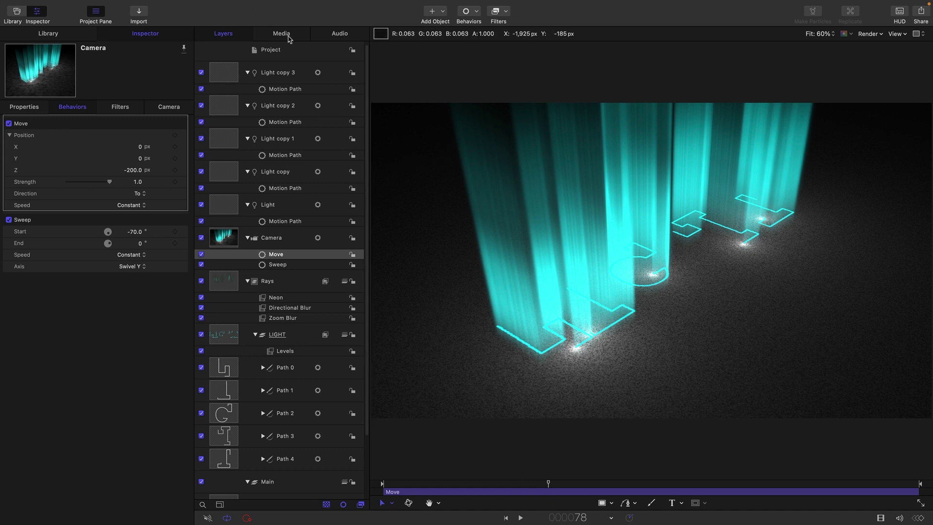
Step: Draw a circle, place it in its own new group and reset its transform
click(281, 53)
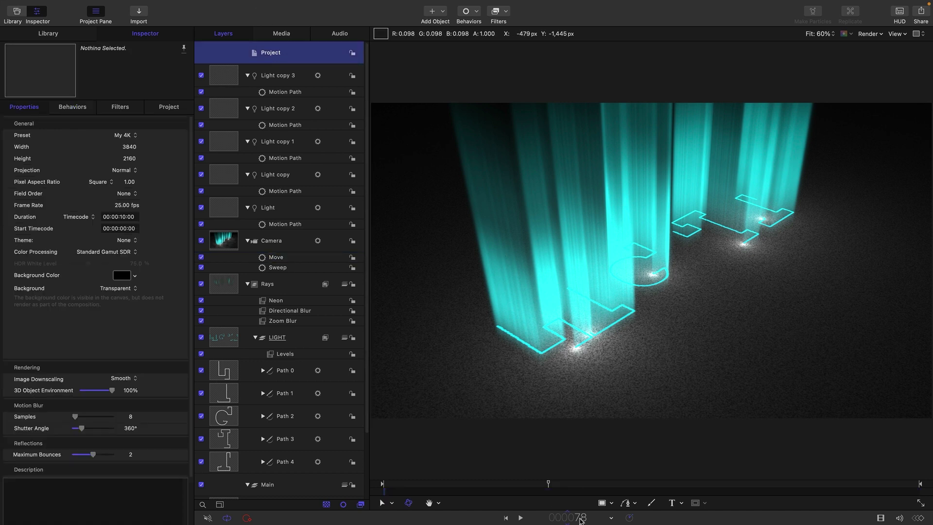
click(613, 503)
click(627, 469)
click(459, 242)
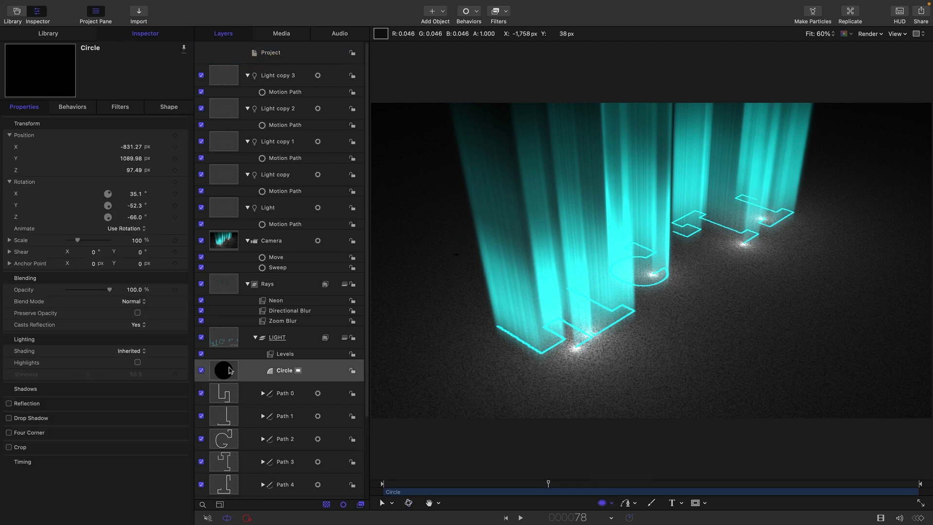
drag(291, 365, 271, 66)
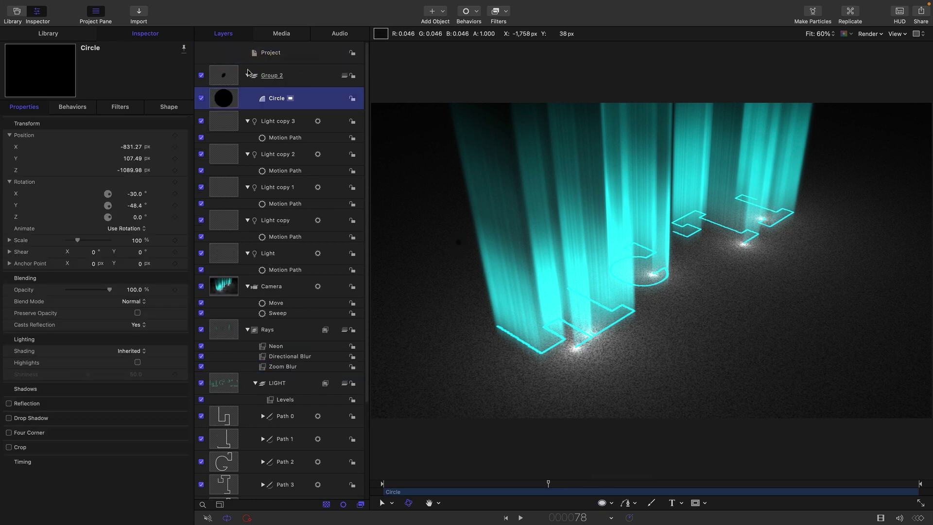
right_click(92, 125)
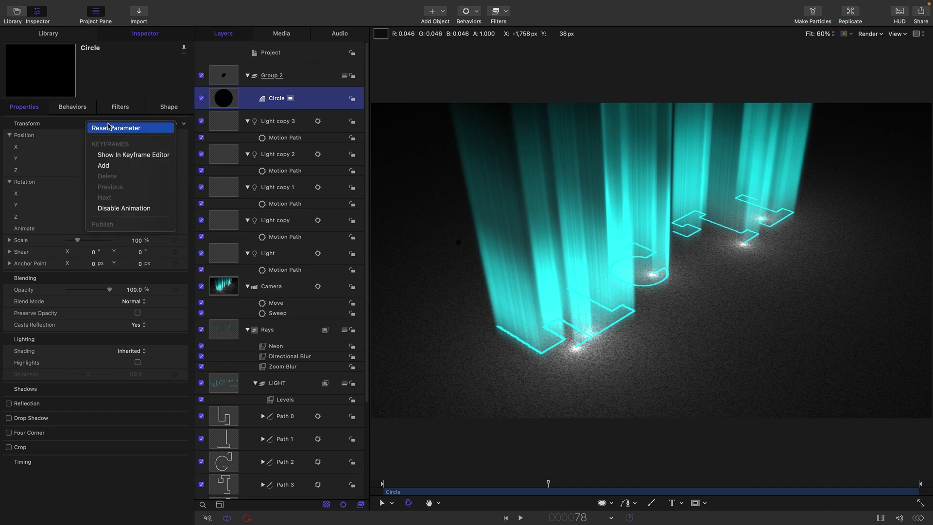
click(112, 129)
Step: Make the circle white with feather 2 and shrink its radius to 4
click(169, 107)
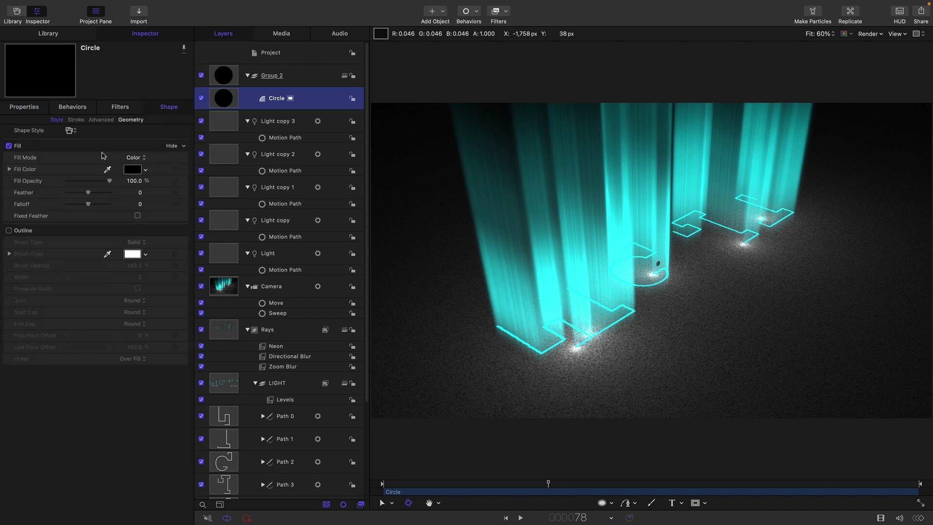
click(133, 169)
click(380, 222)
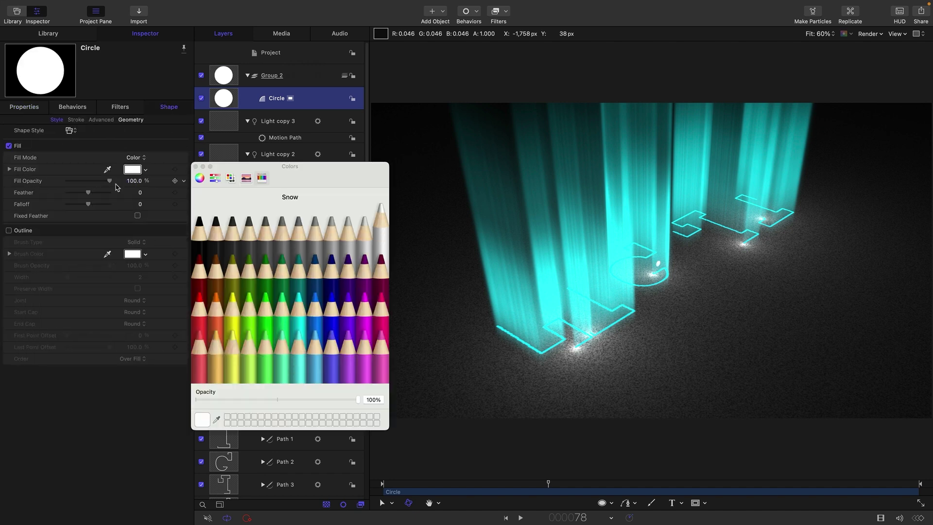
double_click(139, 193)
text(2)
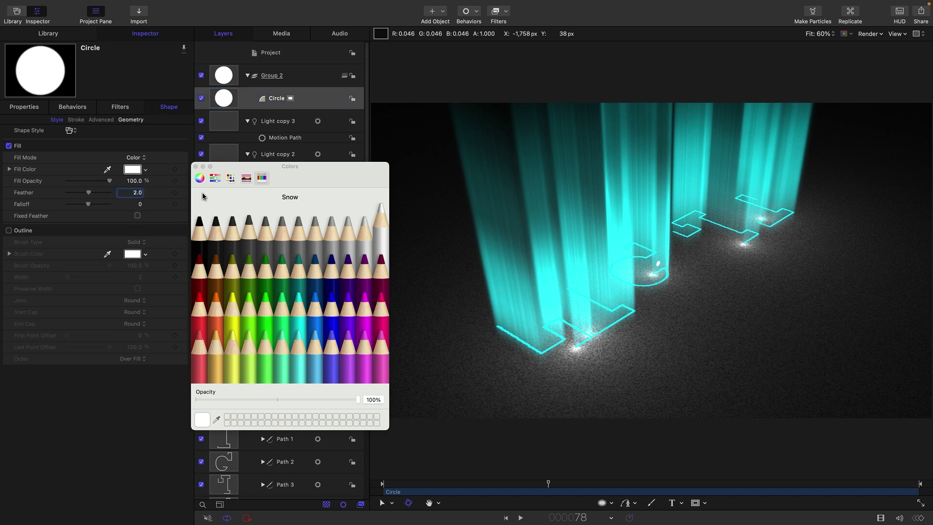
click(130, 120)
mouse_move(95, 156)
double_click(133, 157)
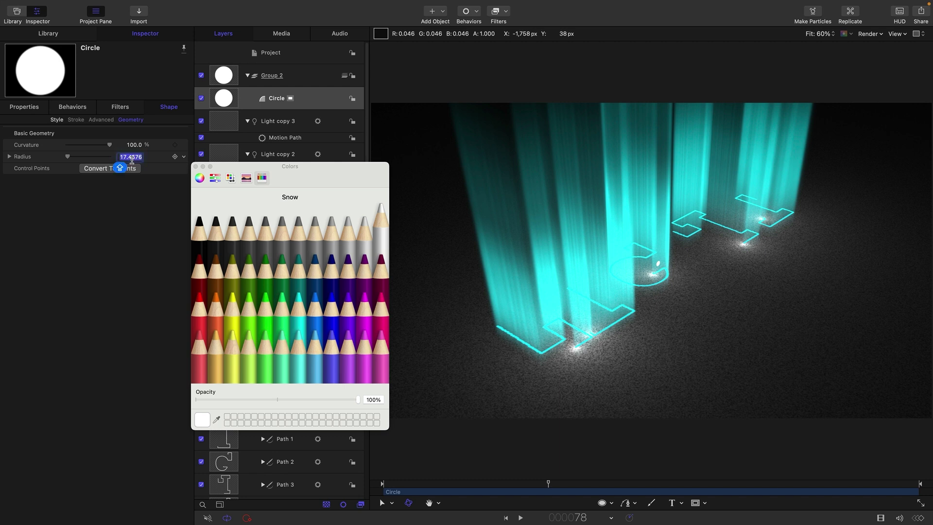
text(4)
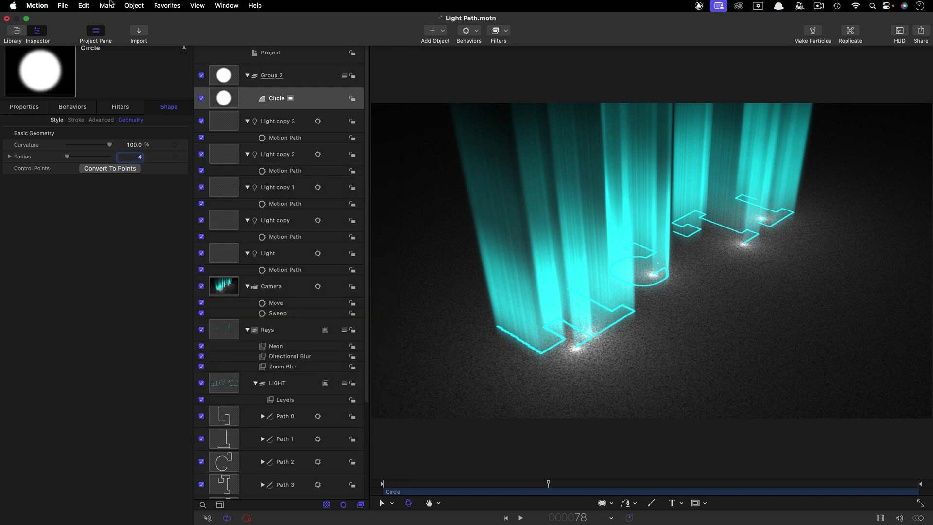
Step: Turn the circle into a particle emitter with a larger box-shaped emitter
click(134, 6)
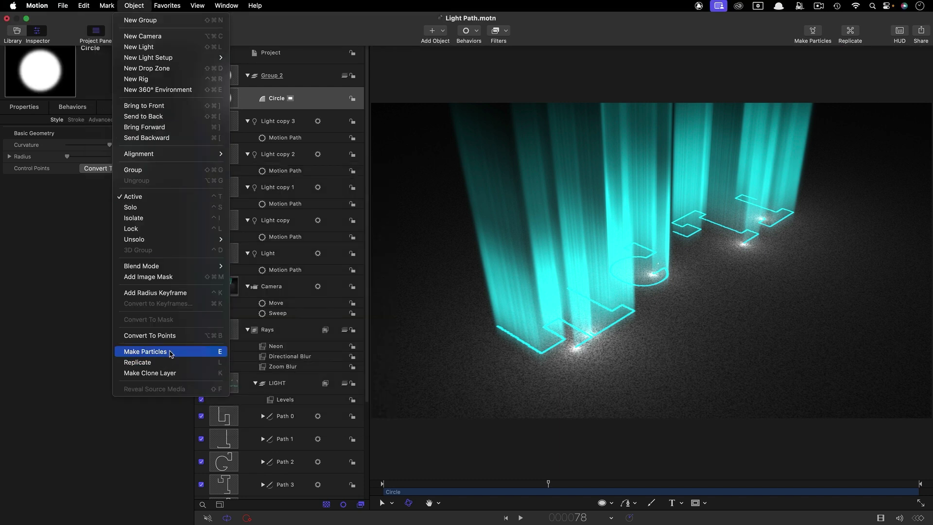
click(146, 352)
click(137, 147)
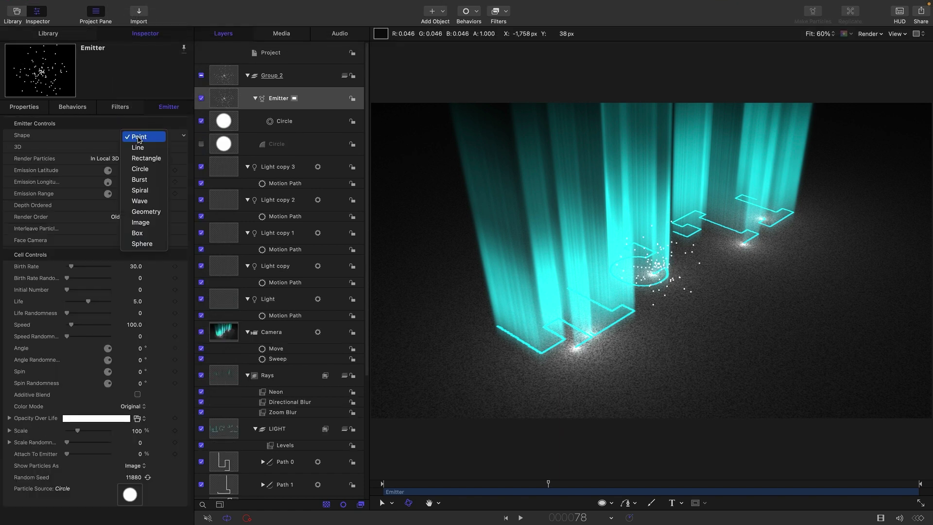
click(137, 233)
double_click(136, 159)
text(4000)
key(Return)
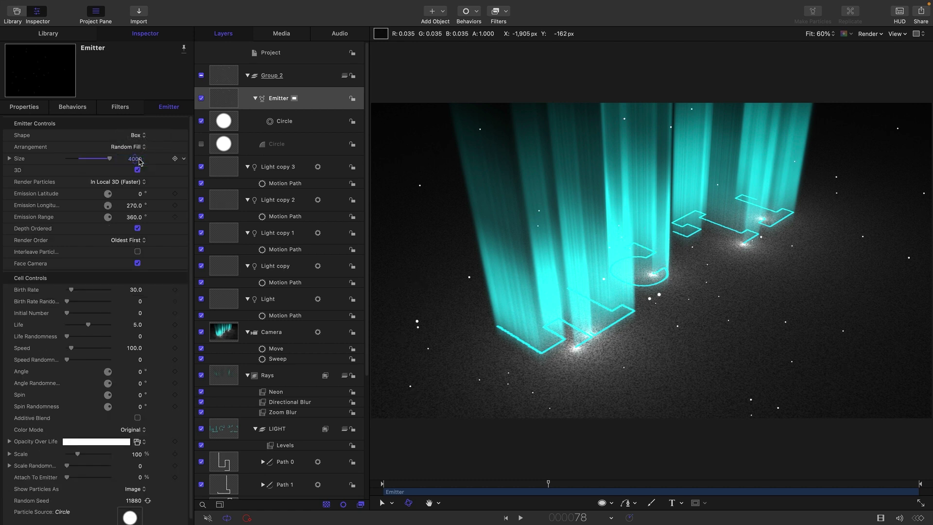
text(0)
Step: Set birth rate 5, life 4, speed 10 and speed randomness 10
double_click(136, 290)
text(5)
key(Return)
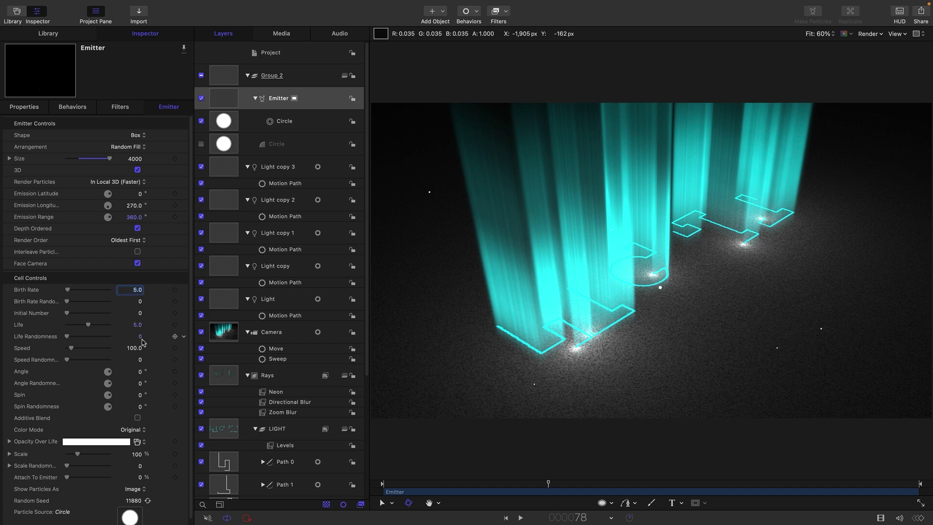
double_click(136, 326)
text(4)
key(Return)
double_click(135, 348)
text(10)
key(Tab)
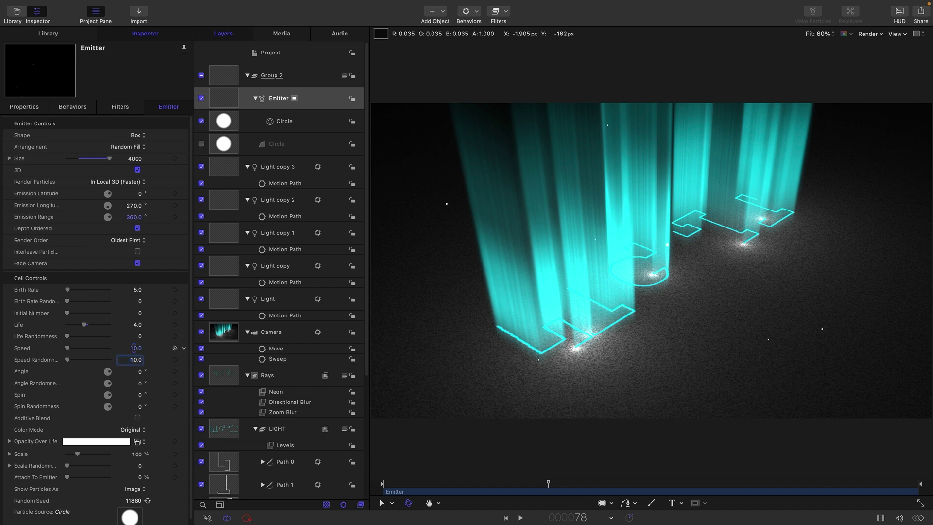
Step: Shape Opacity Over Life so particles start and end at 0% opacity
mouse_move(44, 441)
click(9, 442)
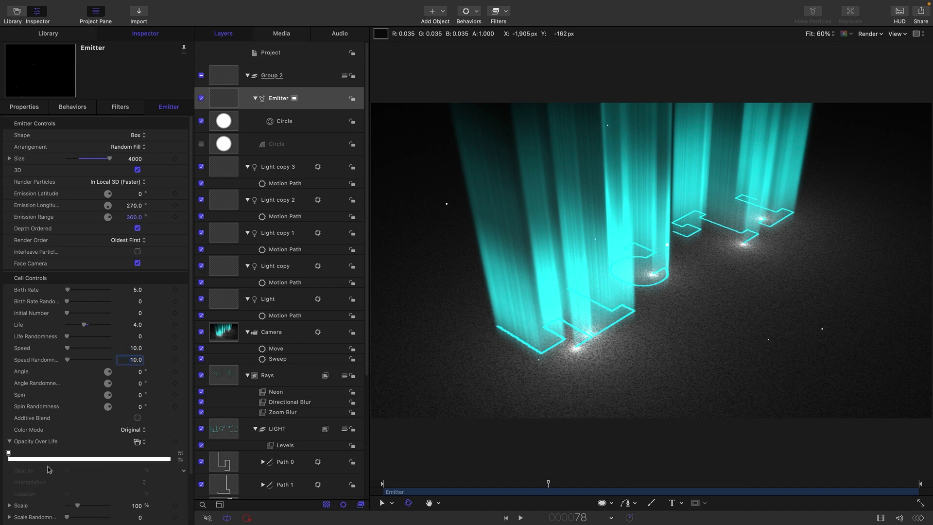
click(169, 458)
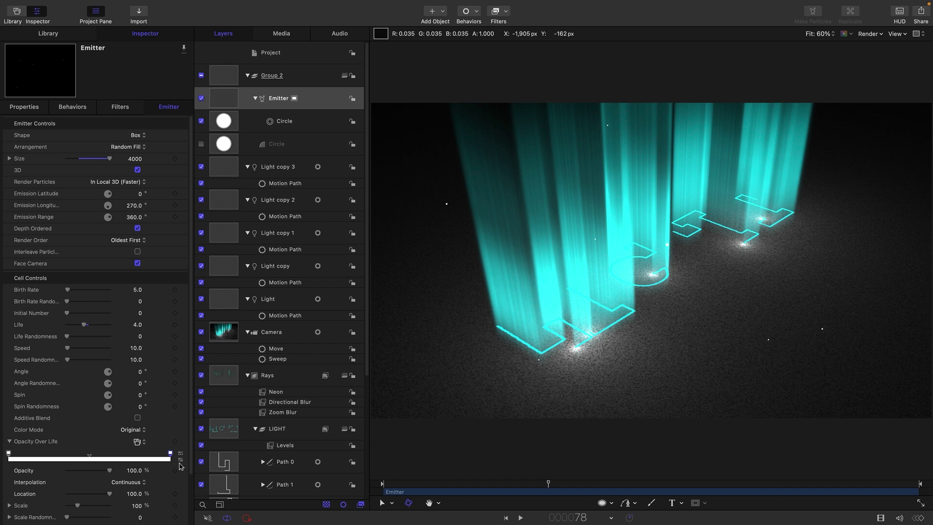
click(88, 458)
click(170, 454)
drag(109, 471, 66, 470)
click(13, 453)
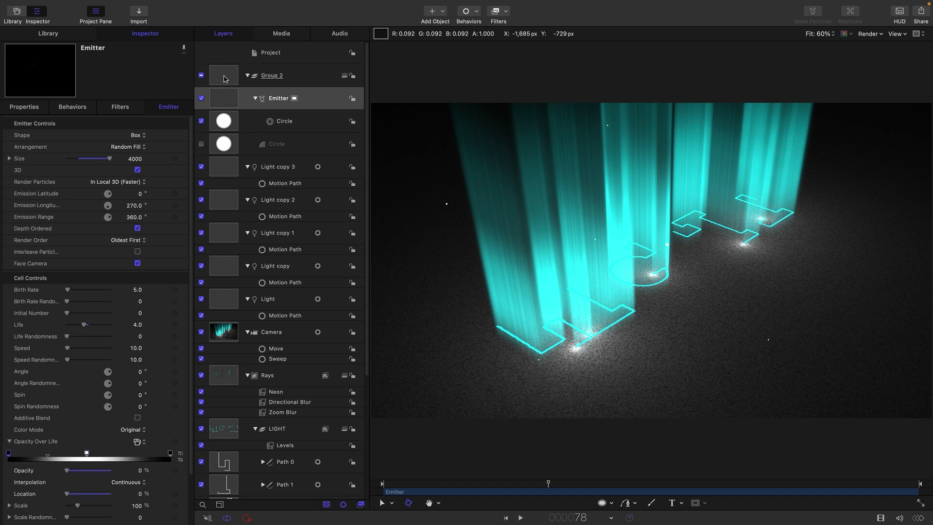
Step: Blend the emitter in Screen mode at 30% opacity and play the result
click(24, 107)
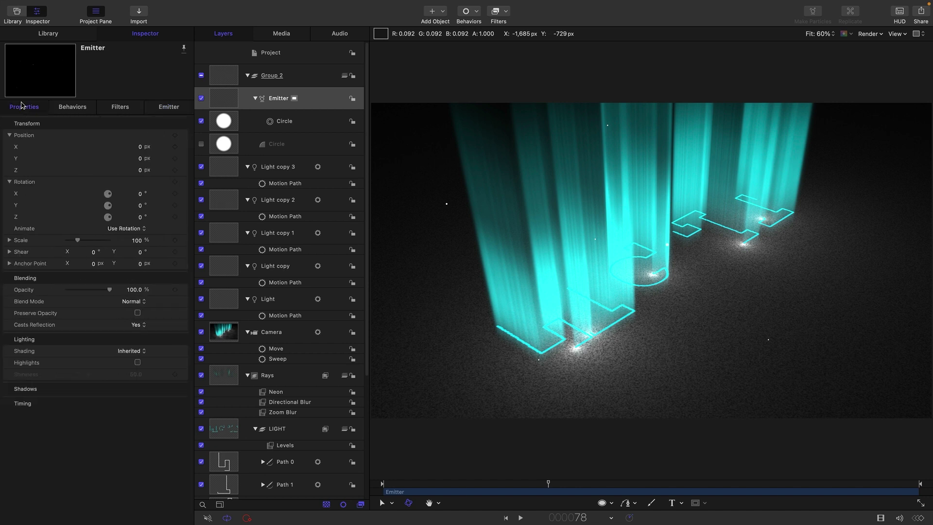
click(134, 303)
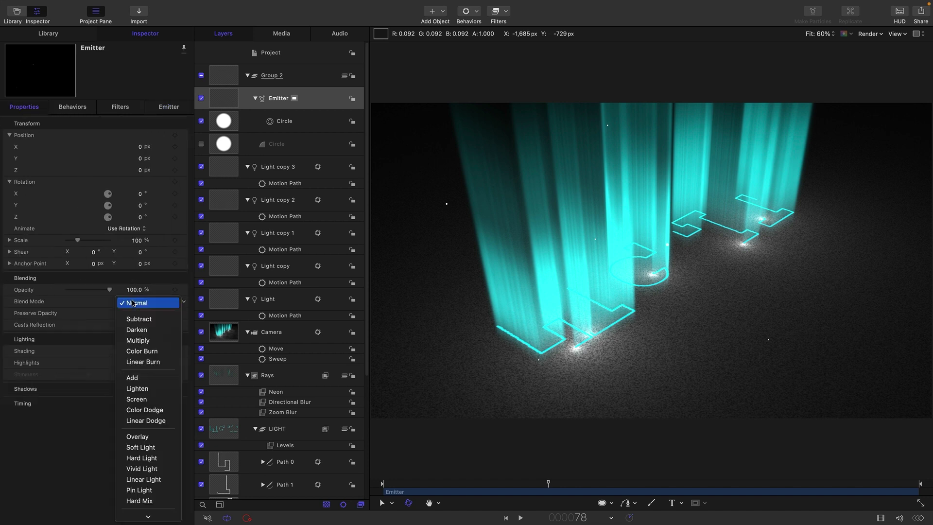
click(147, 399)
double_click(135, 290)
text(30)
key(Return)
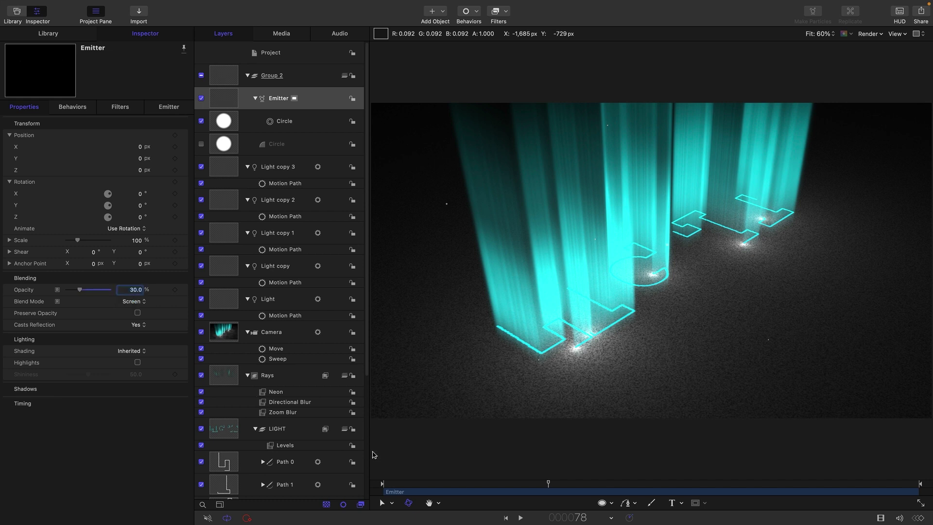
click(523, 519)
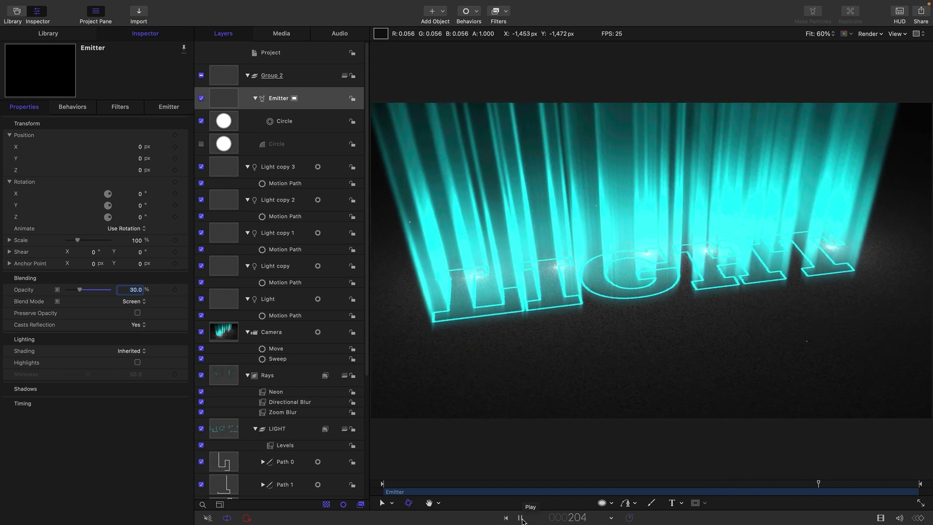
Step: Add a Neon glow filter at 10% mix to the text's Clone Layer and compare it on/off
click(522, 518)
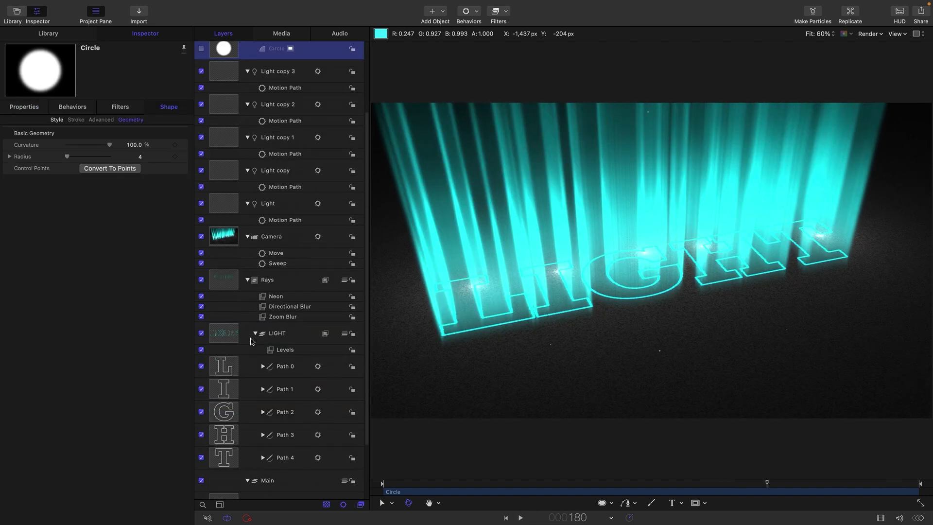
scroll(237, 365, down, 3)
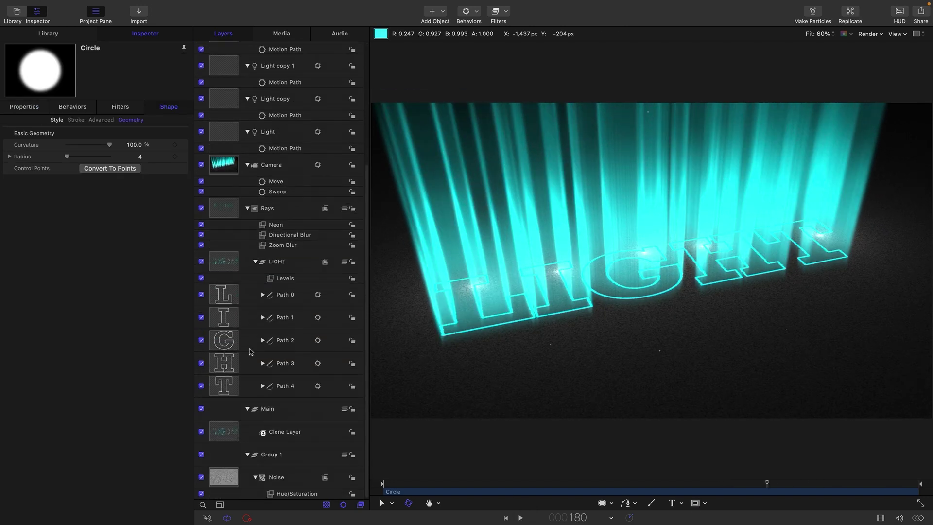
click(225, 434)
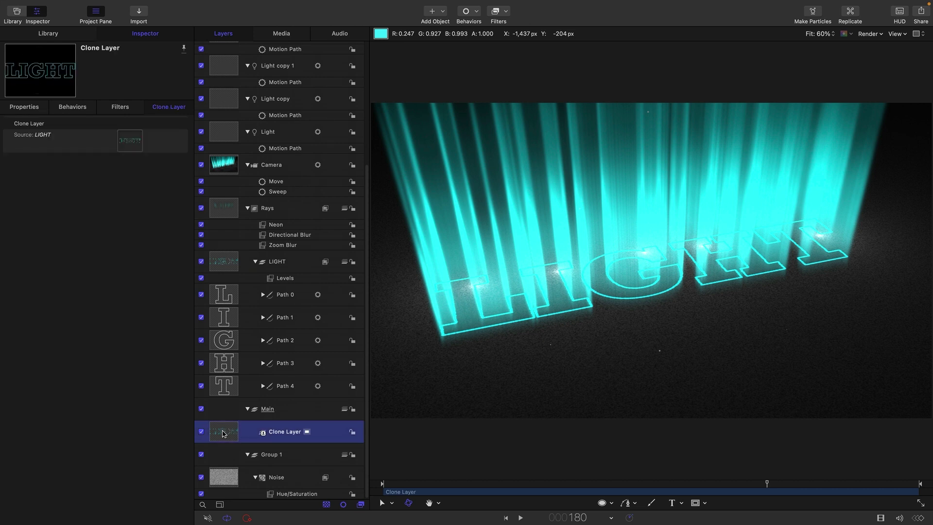
click(504, 13)
mouse_move(501, 187)
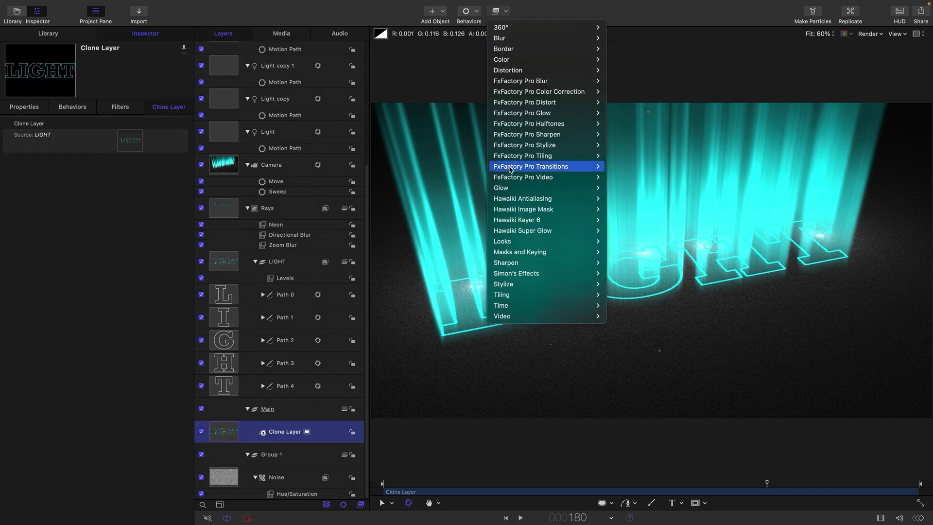
click(618, 263)
text(10)
key(Return)
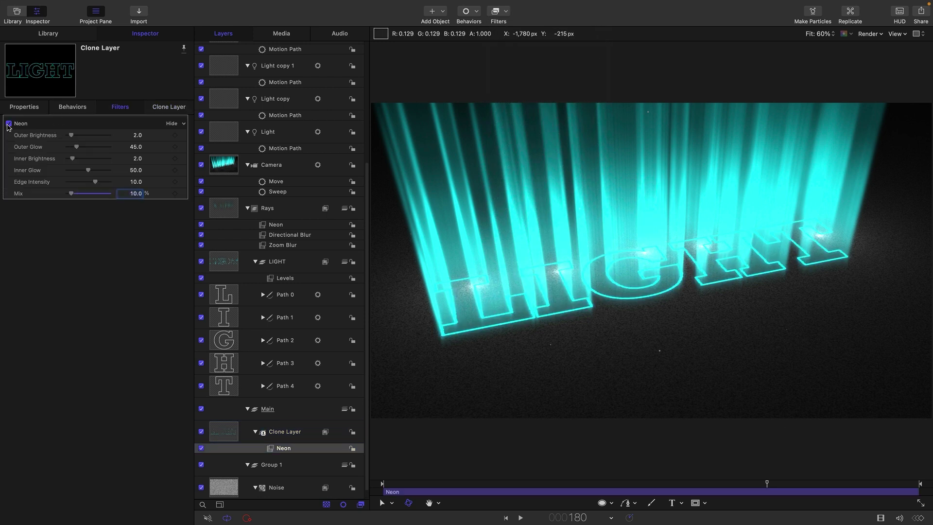
click(8, 124)
click(9, 124)
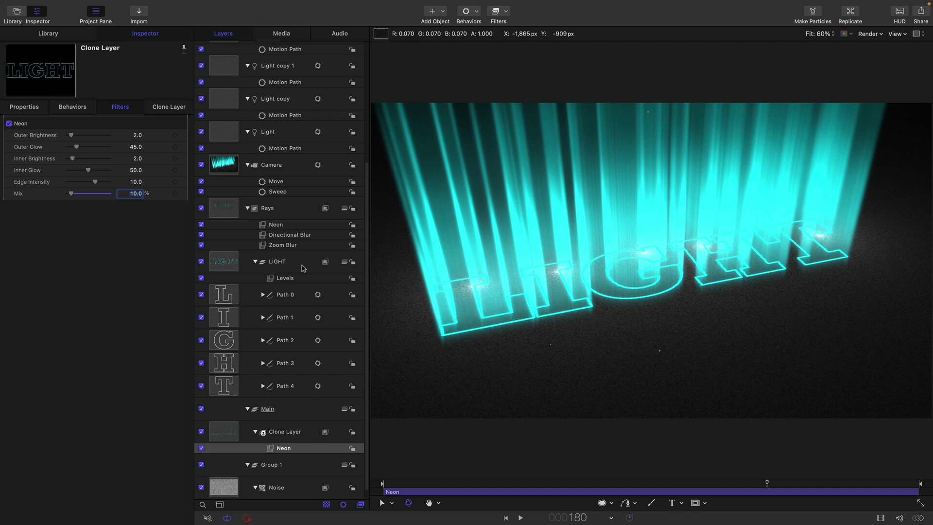
scroll(297, 196, up, 5)
Step: Select all five Light layers and set their intensity to 0
click(227, 168)
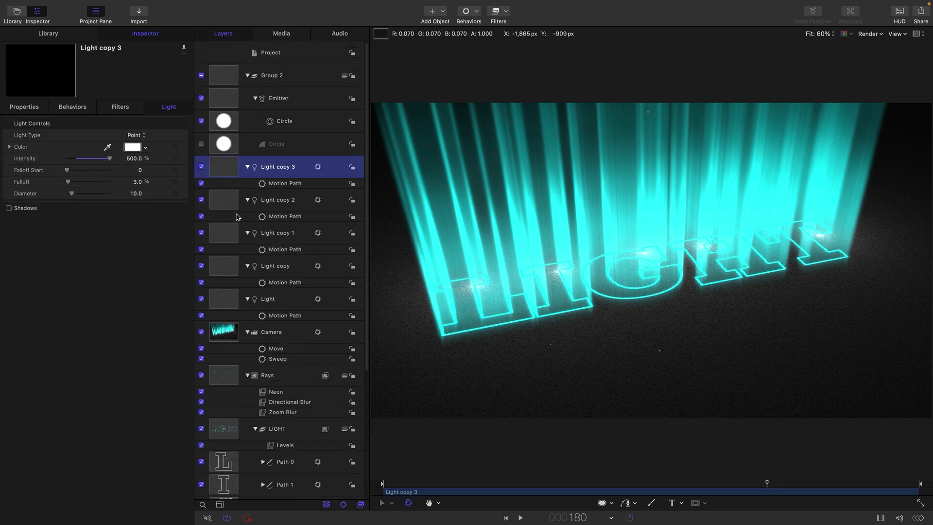
shift+click(227, 201)
shift+click(227, 233)
shift+click(222, 266)
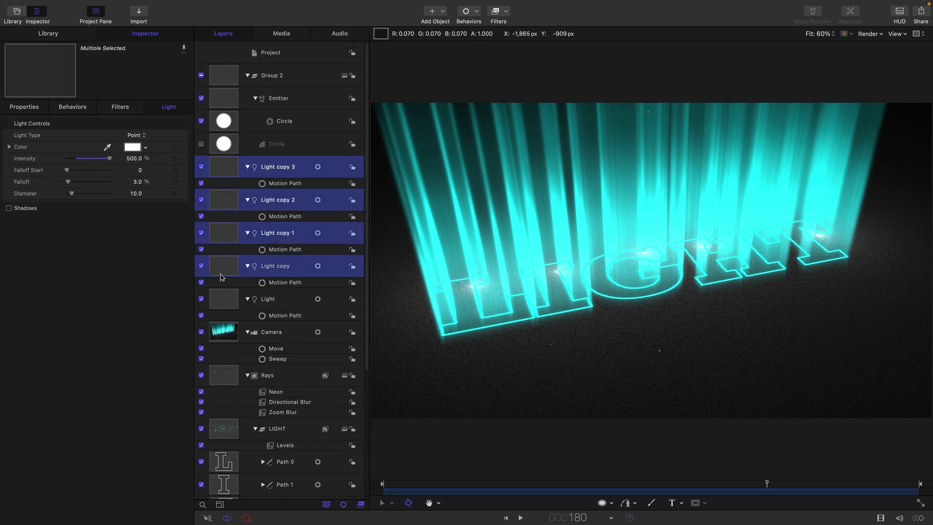
shift+click(228, 302)
double_click(136, 160)
mouse_move(175, 159)
text(0)
key(Return)
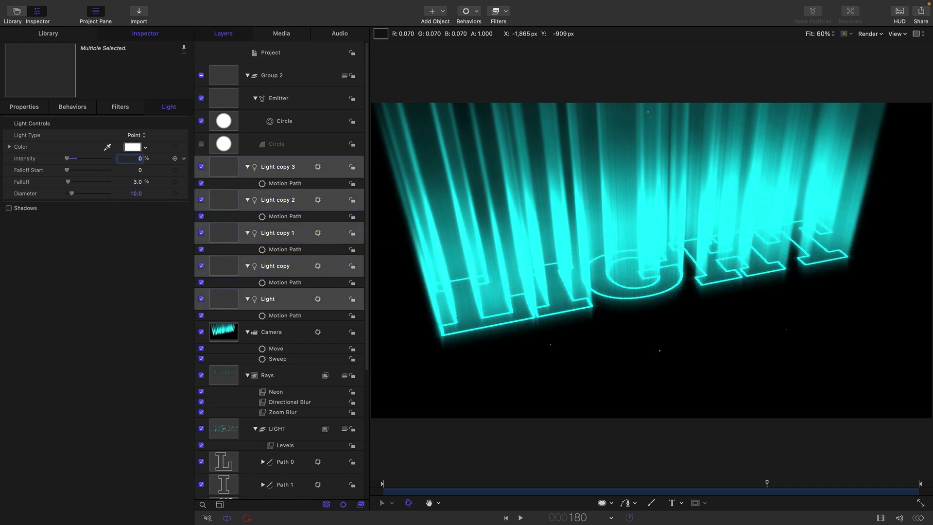
Step: Give Light copy 3's intensity a Ramp starting at 500% with start offset 180
click(221, 146)
click(225, 169)
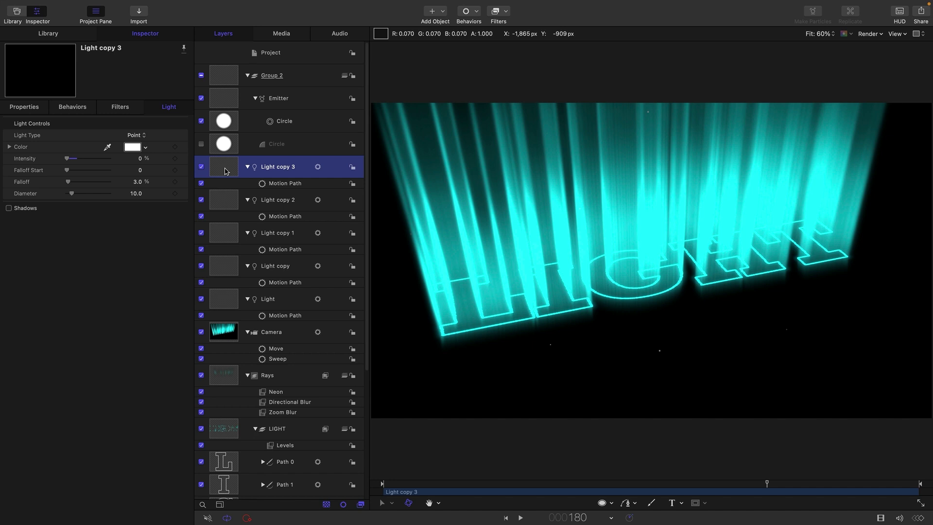
click(182, 159)
mouse_move(226, 260)
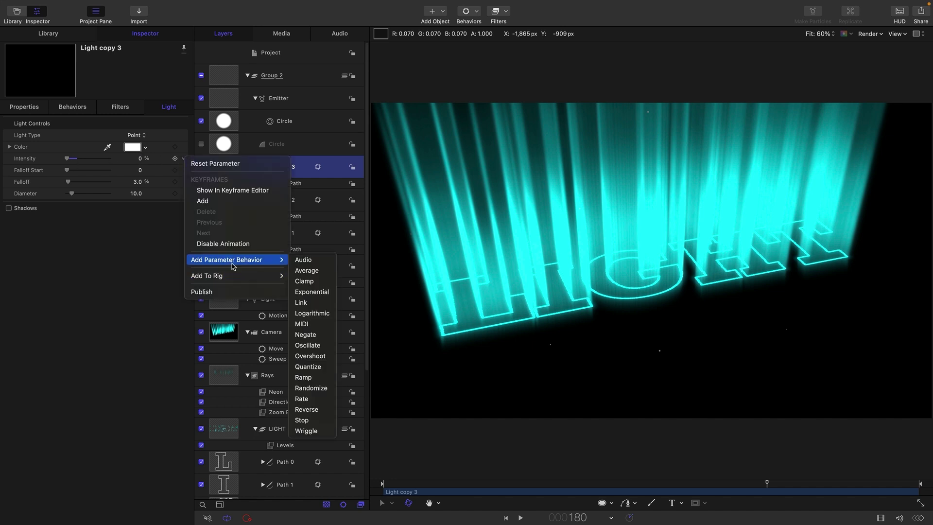
click(303, 377)
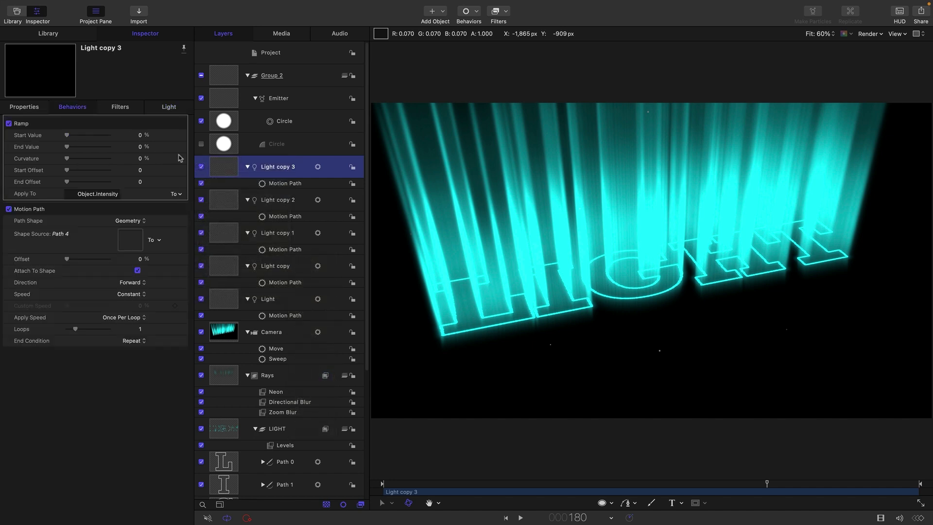
double_click(143, 136)
text(500)
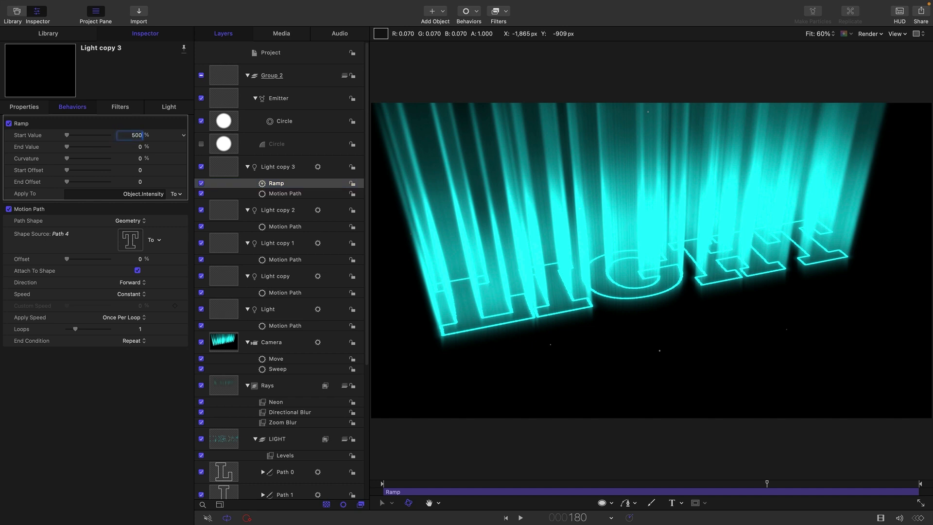
key(Tab)
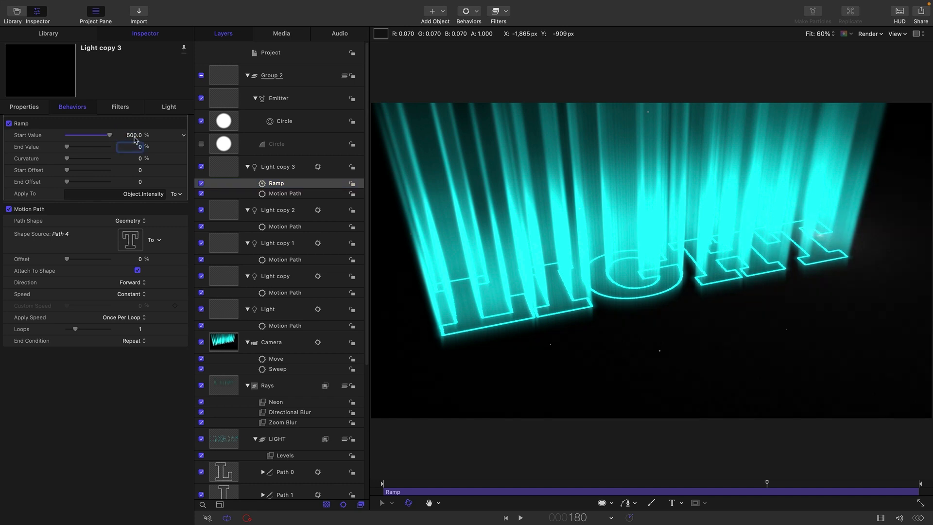
double_click(139, 171)
text(180)
key(Return)
Step: Copy the Ramp and paste it onto Light copy 2, Light copy 1, Light copy and Light, then check the fade
right_click(275, 185)
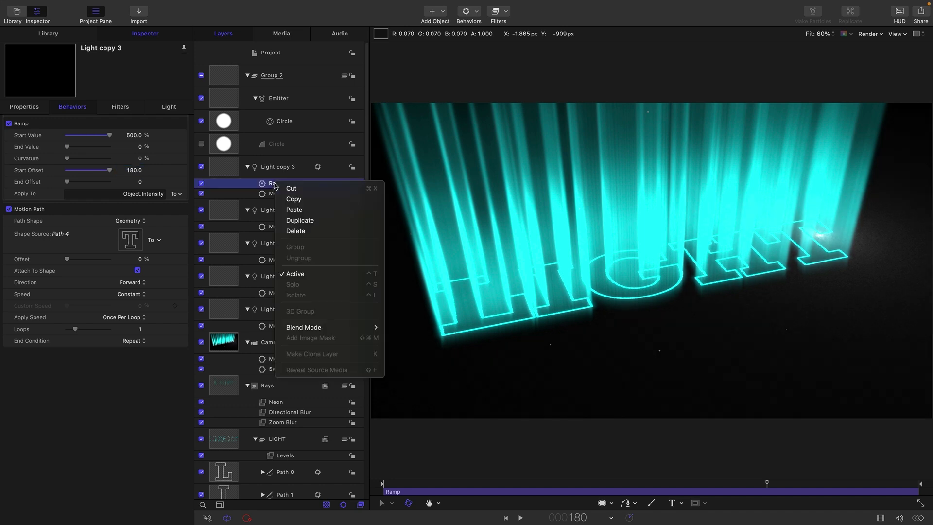
click(293, 198)
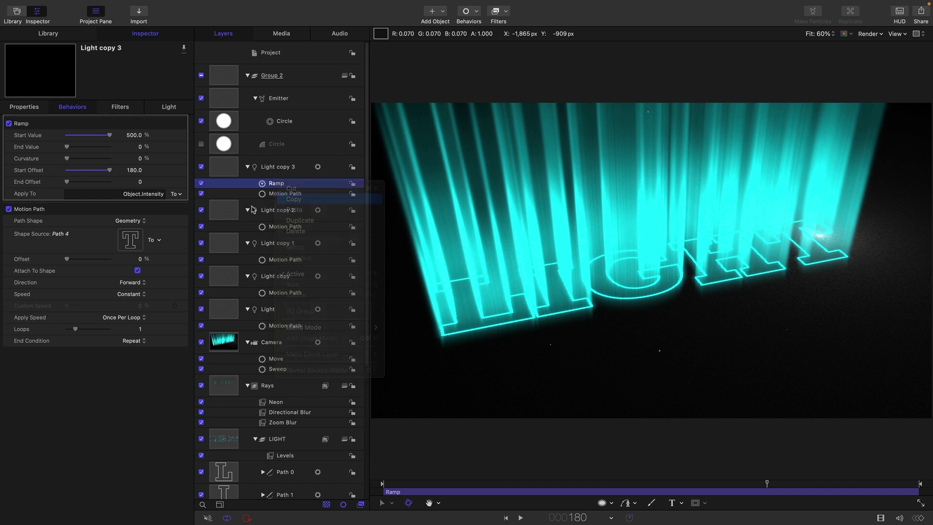
click(227, 210)
shift+click(228, 246)
shift+click(232, 277)
shift+click(234, 311)
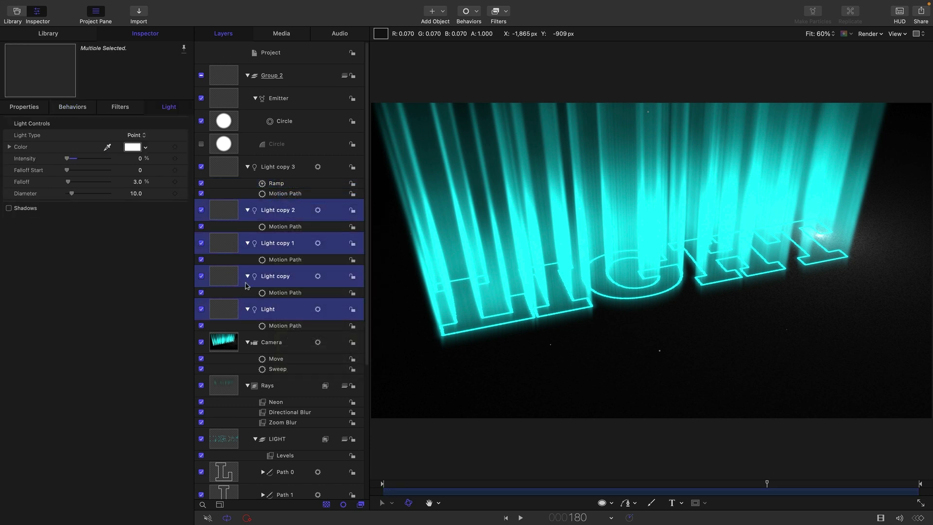
right_click(219, 211)
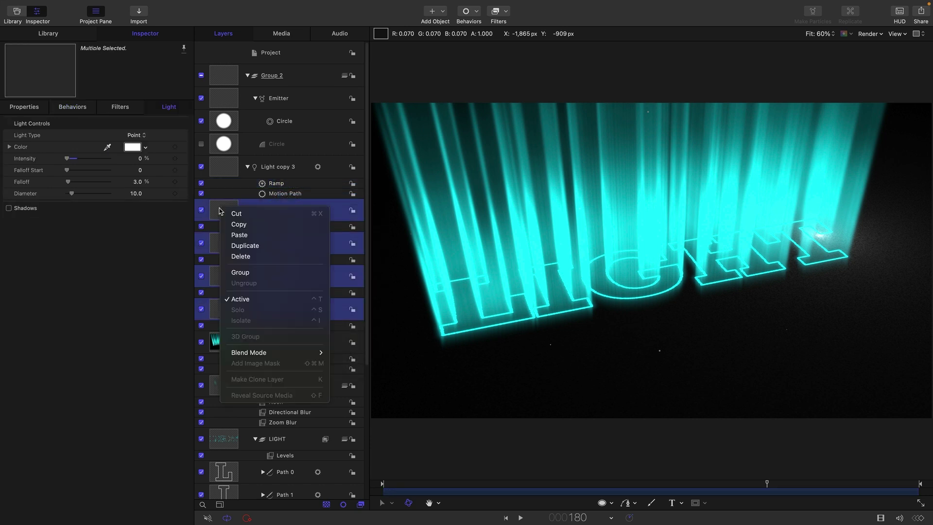
click(232, 235)
drag(762, 483, 918, 483)
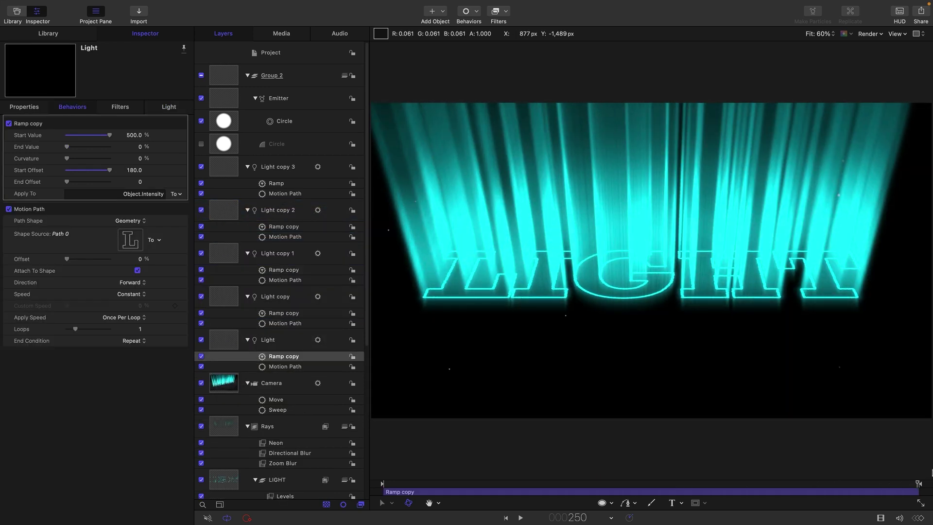